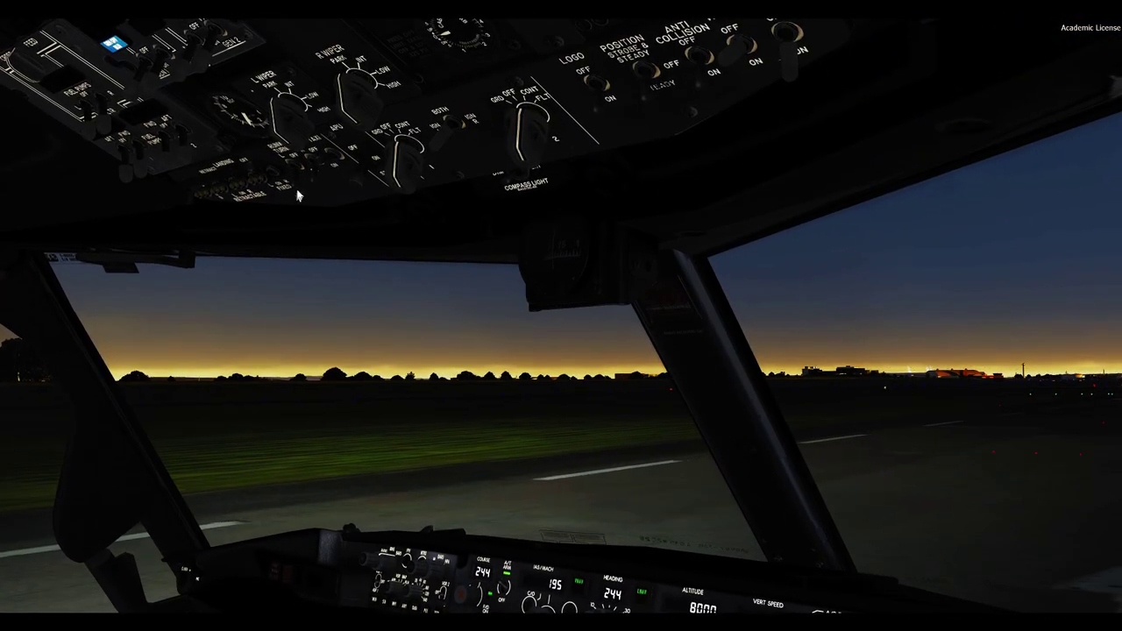
# Switch on the aircraft's landing lights on the cockpit overhead panel.
pyautogui.click(252, 165)
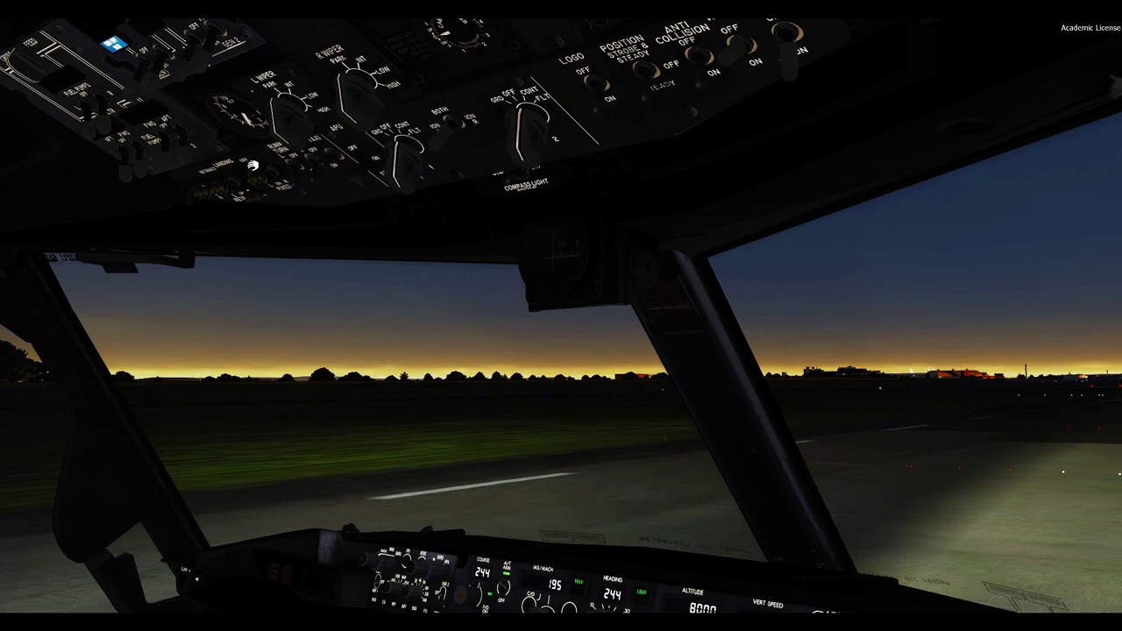
pyautogui.click(214, 180)
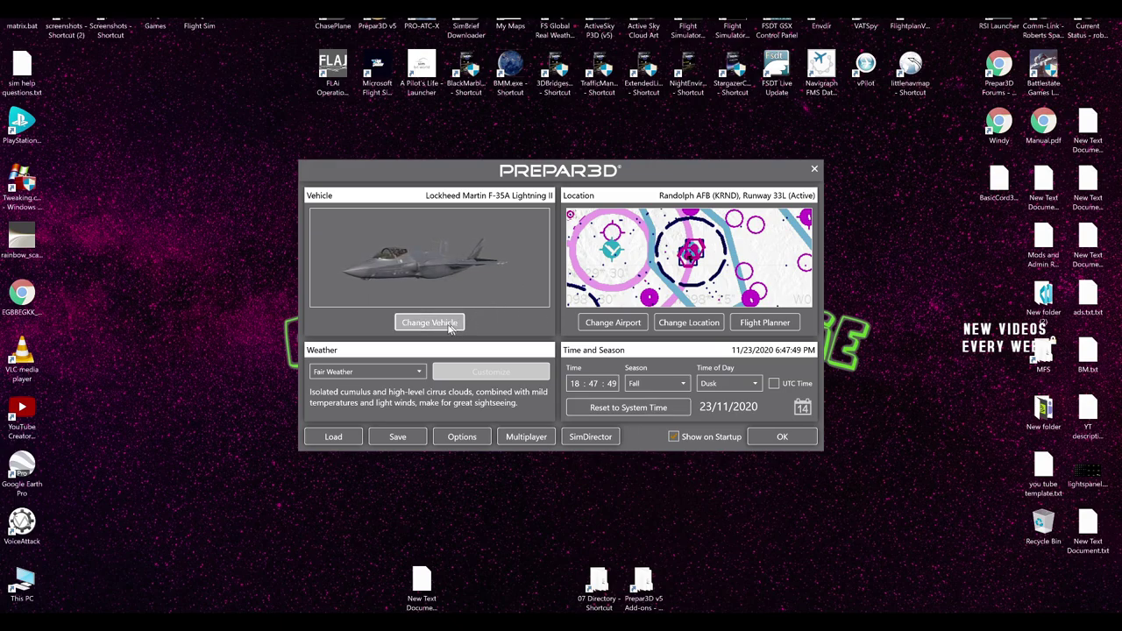
# Search the vehicle list for 737 and choose the Boeing 737-600NGX British Airways as the aircraft.
pyautogui.click(451, 324)
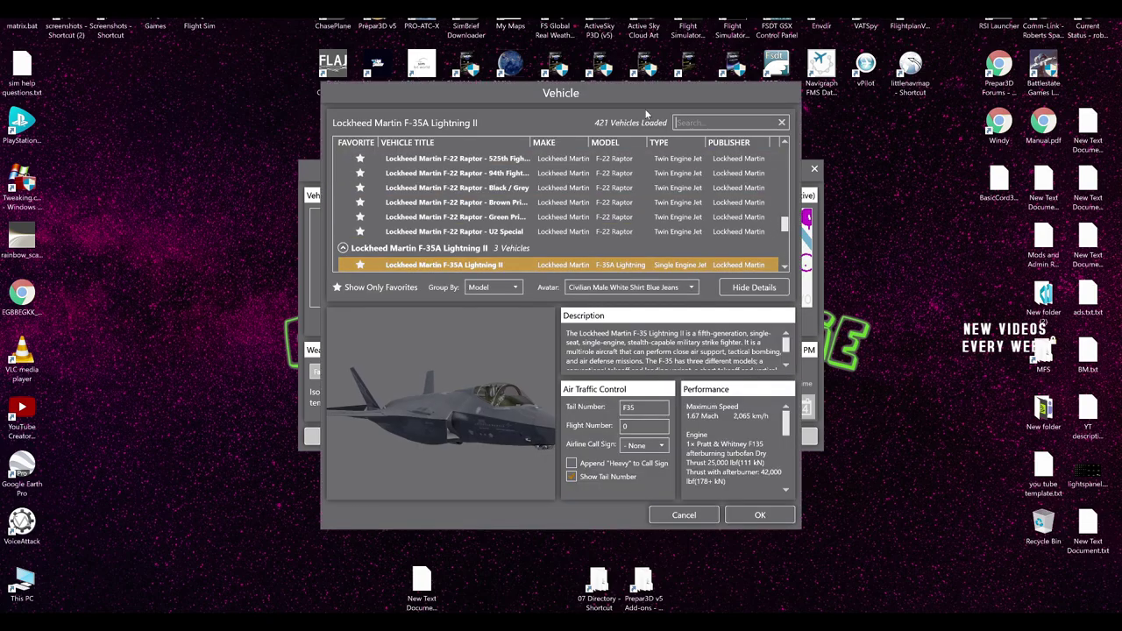
pyautogui.write('737')
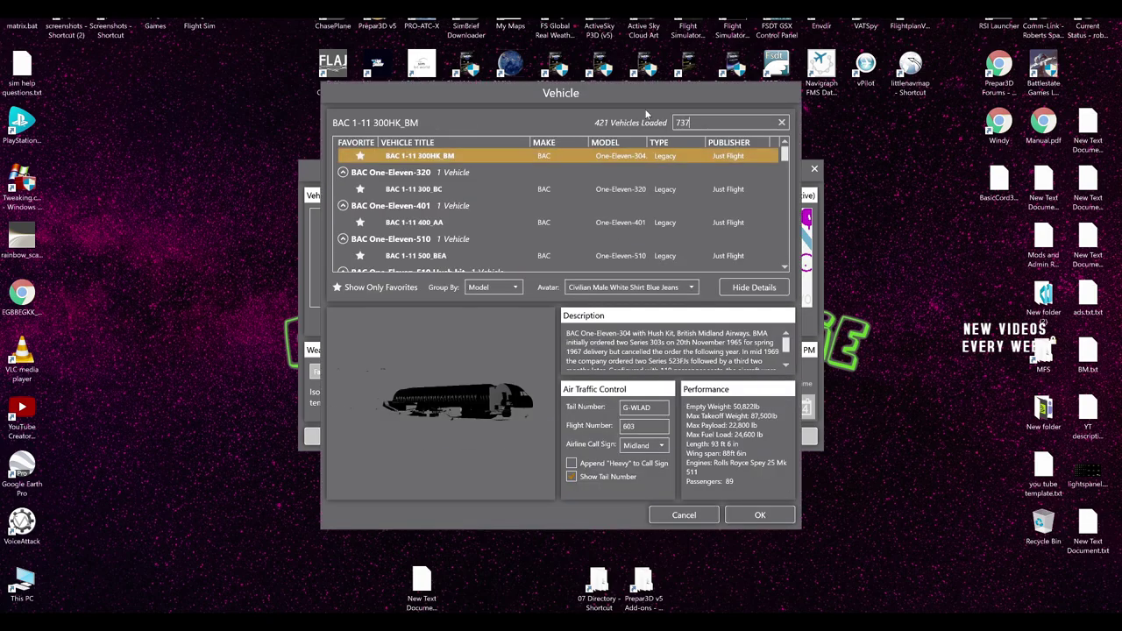
pyautogui.click(412, 199)
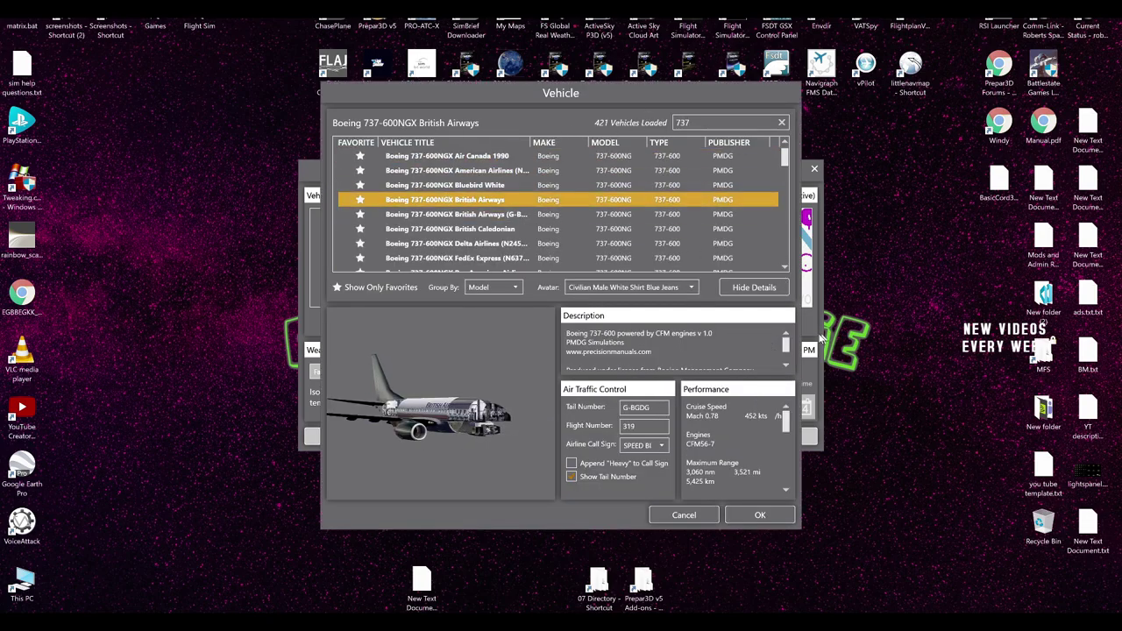
pyautogui.click(733, 514)
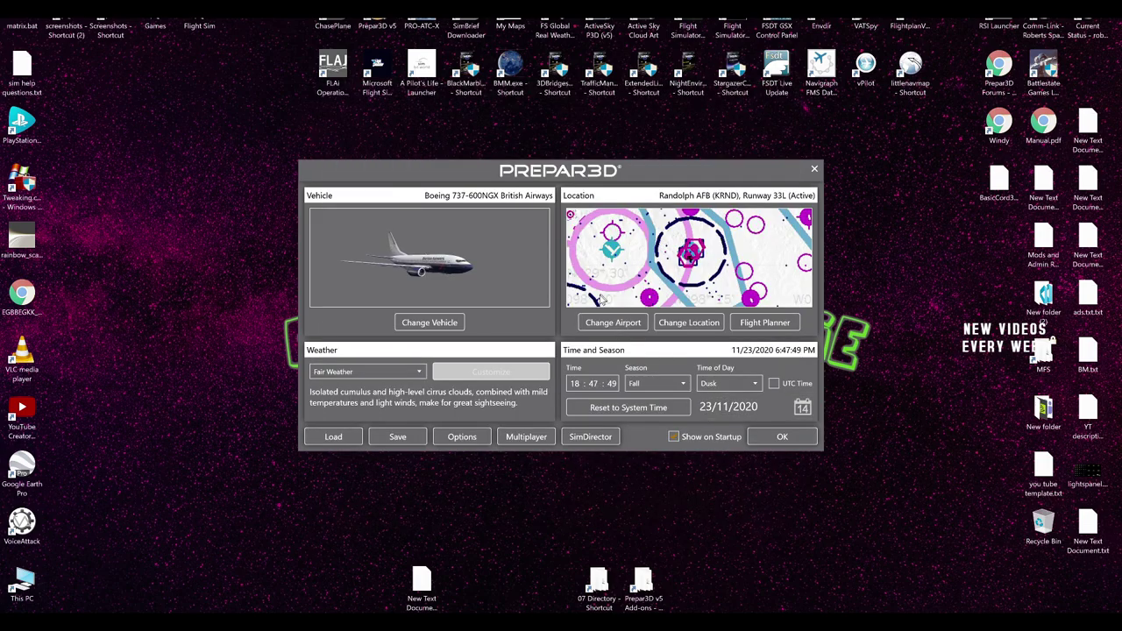
# Set the scenario's airport to Birmingham (EGBB) and its weather theme to REX Weather Sync.
pyautogui.click(613, 323)
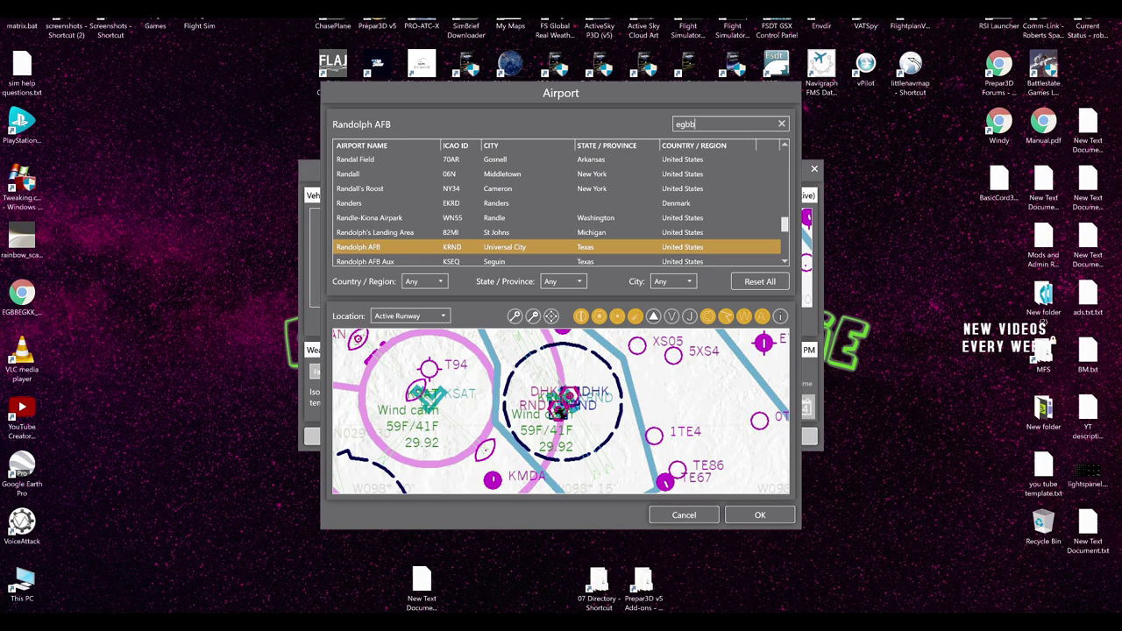
pyautogui.click(754, 515)
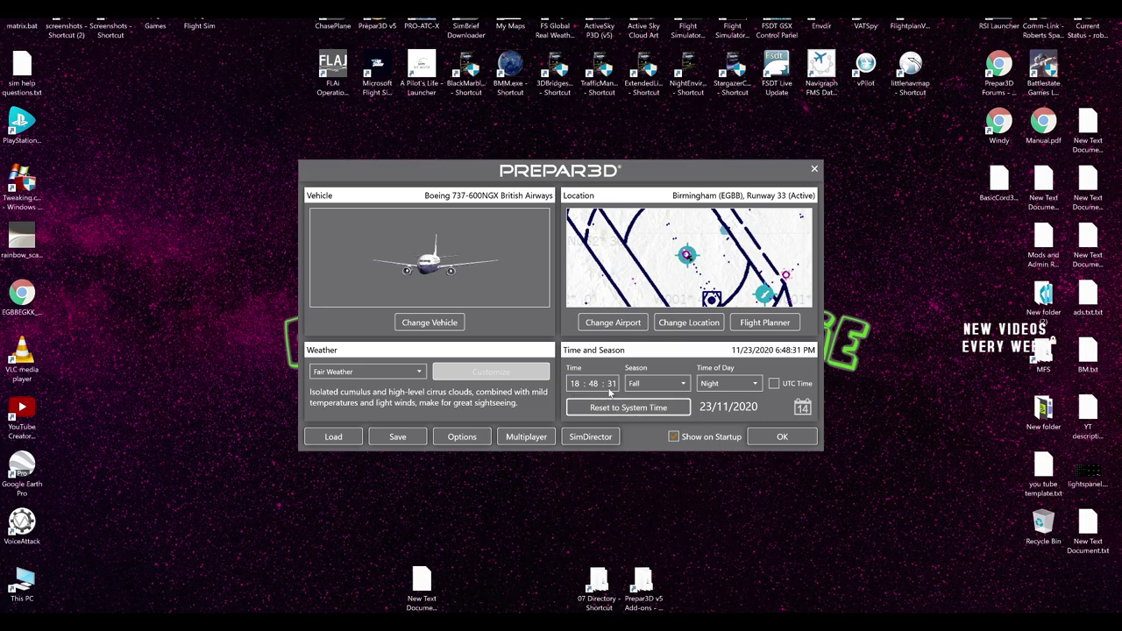
pyautogui.click(422, 376)
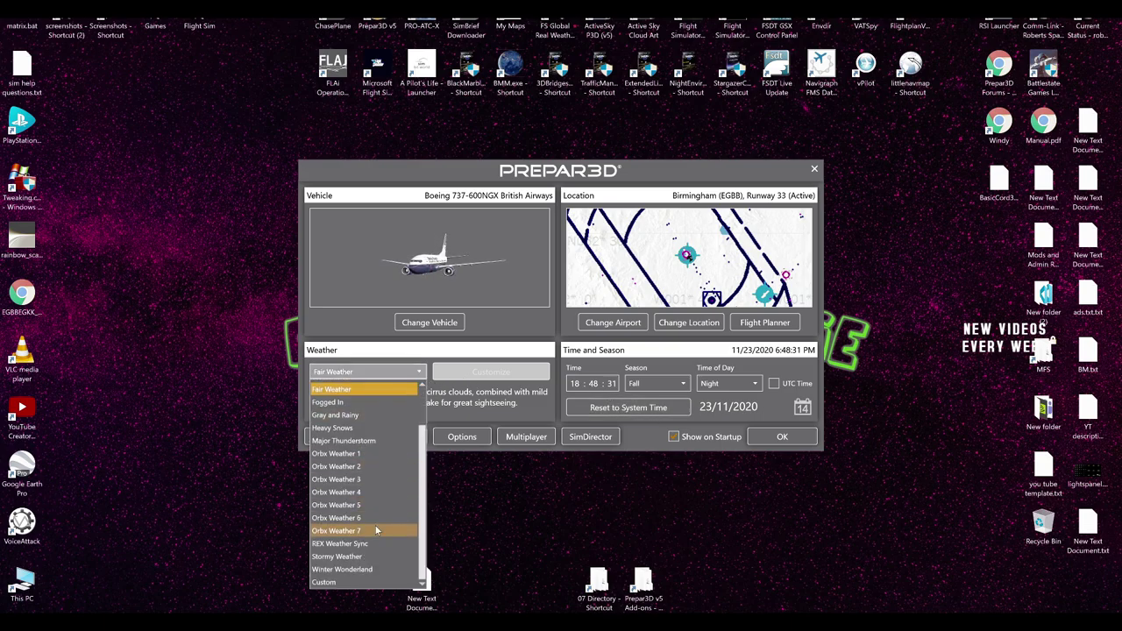
pyautogui.click(375, 540)
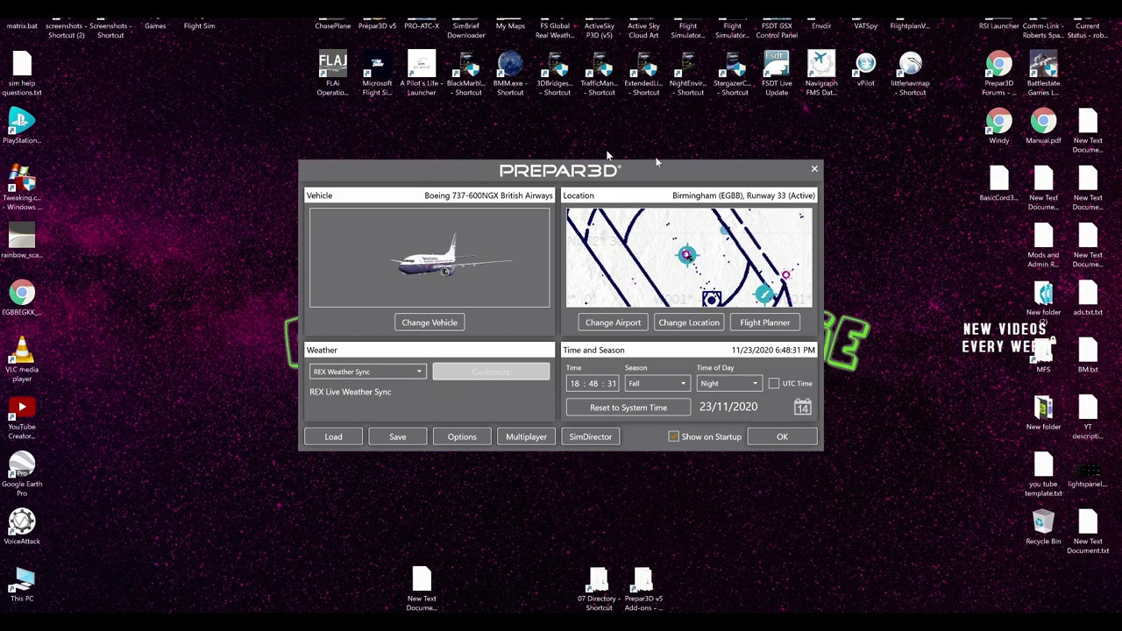
# Review the simulator's Lighting, World, Display and Scenery Library settings, leaving without saving changes.
pyautogui.click(464, 437)
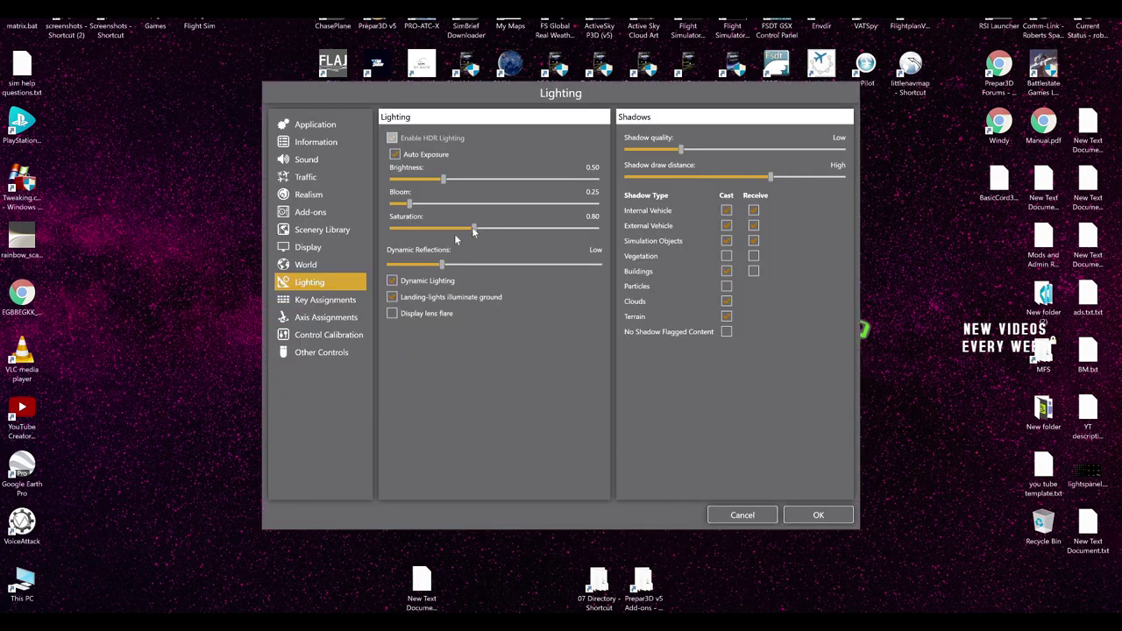
pyautogui.click(331, 263)
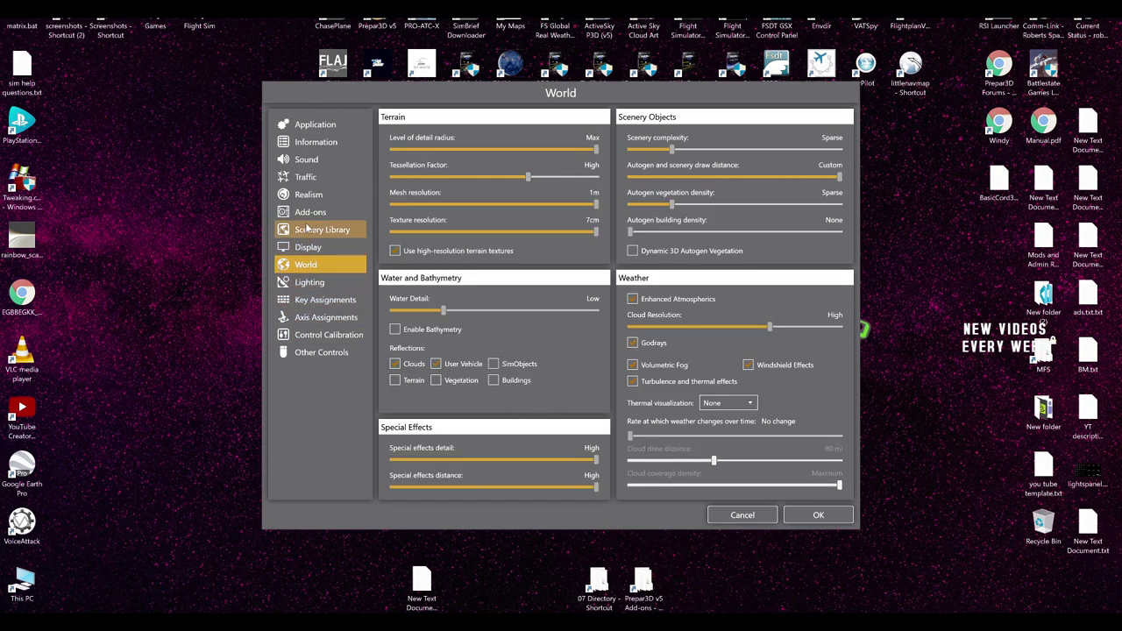
pyautogui.click(304, 249)
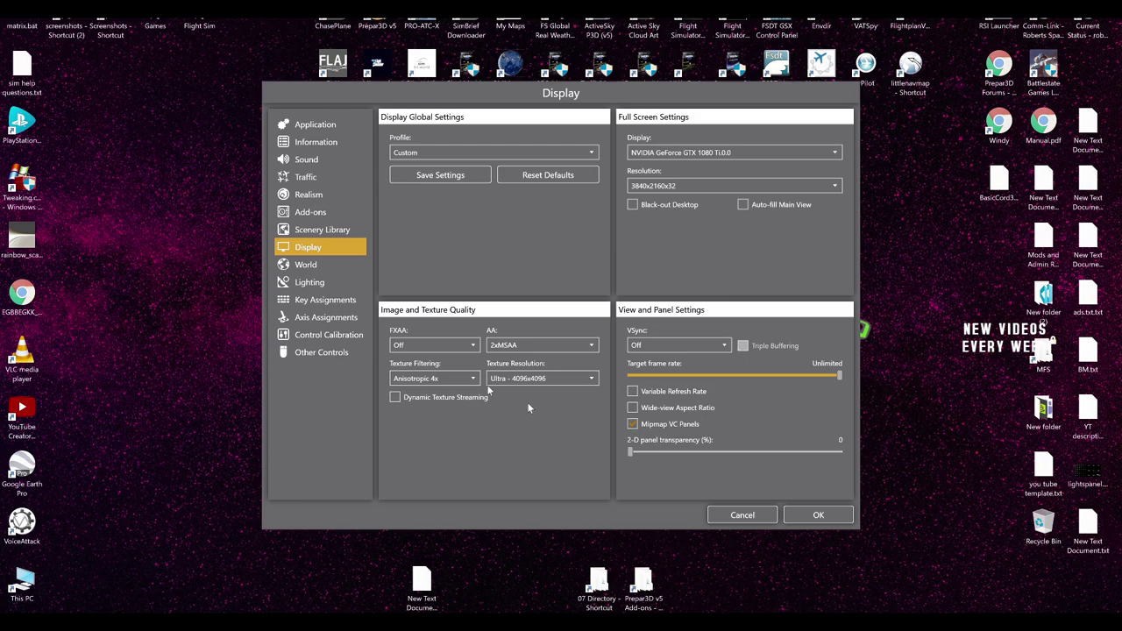
pyautogui.click(316, 232)
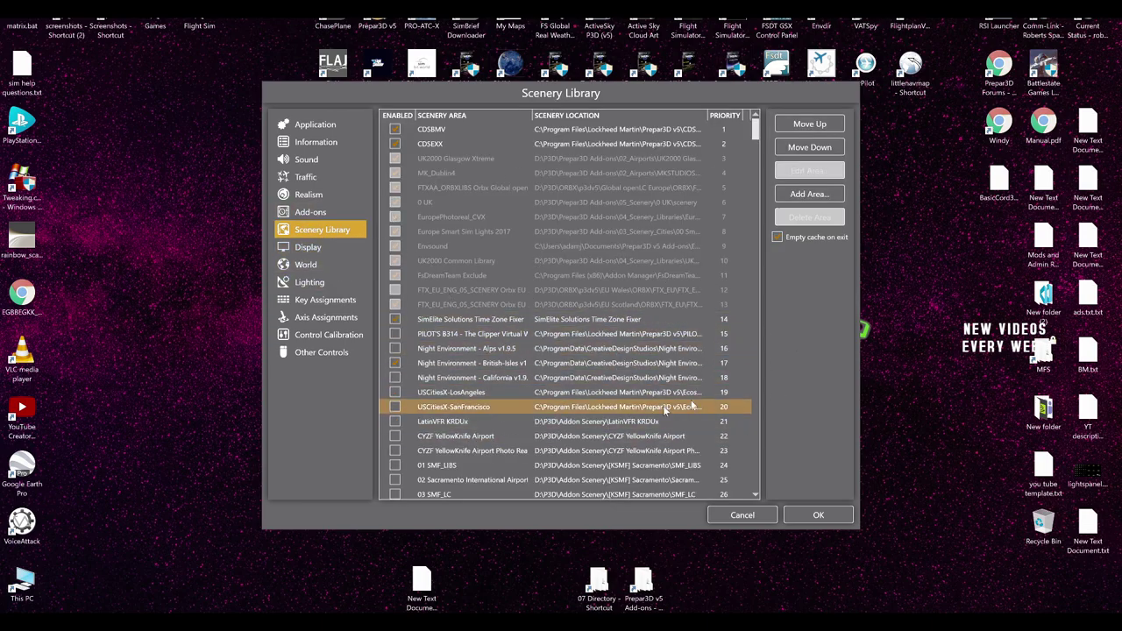
pyautogui.click(741, 515)
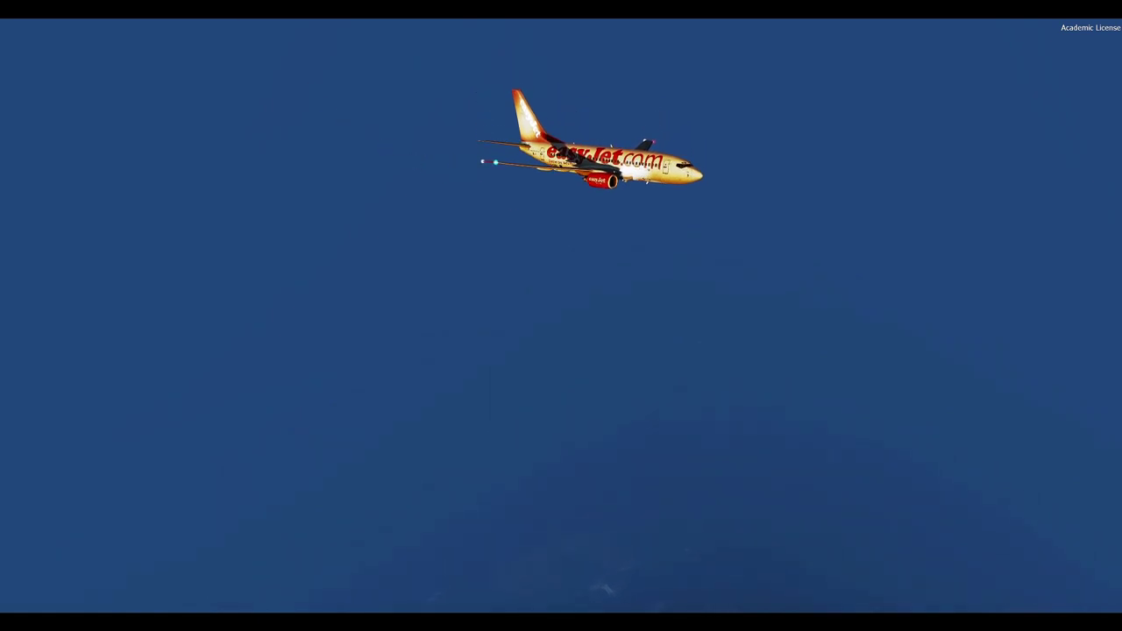
# Change the weather condition of the running flight to REX Weather Sync.
pyautogui.click(152, 43)
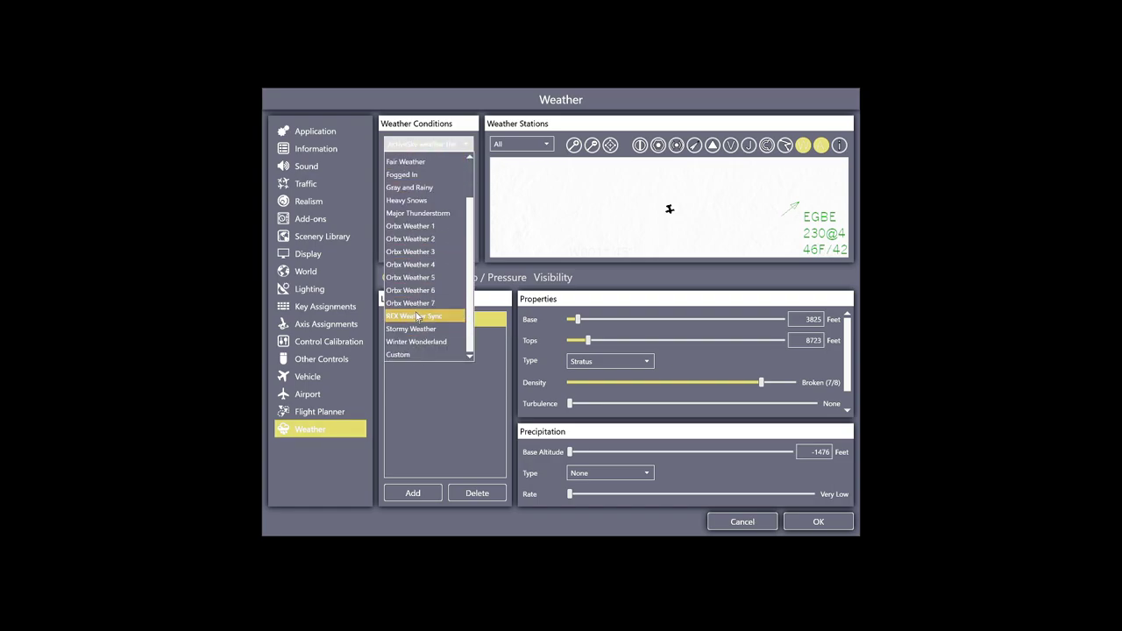
pyautogui.click(424, 317)
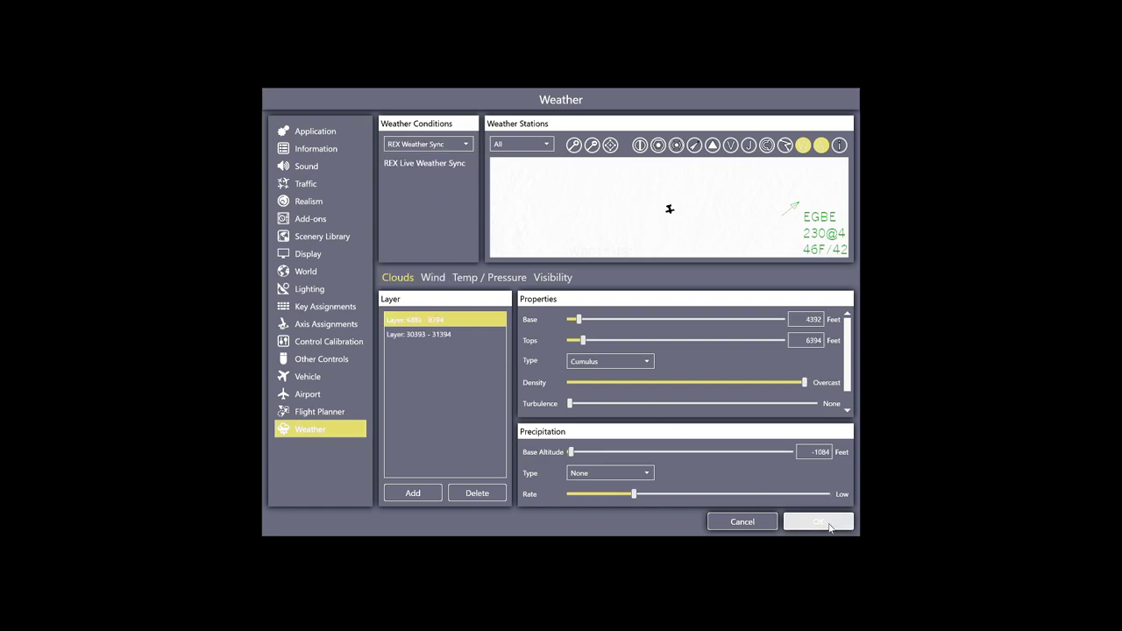
pyautogui.click(828, 524)
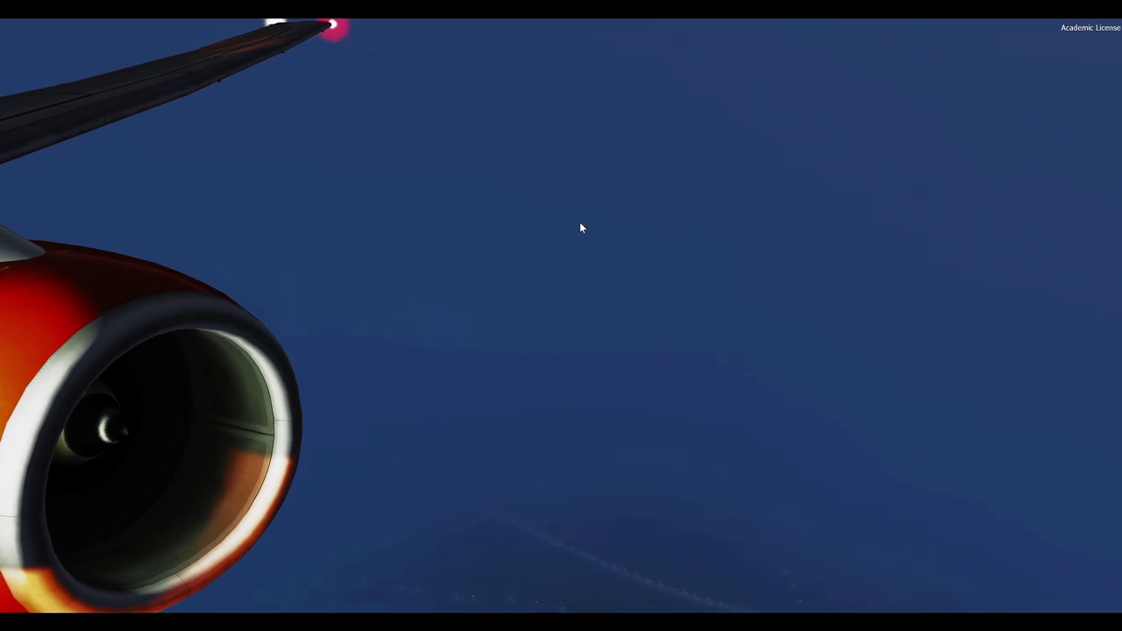
pyautogui.press('s')
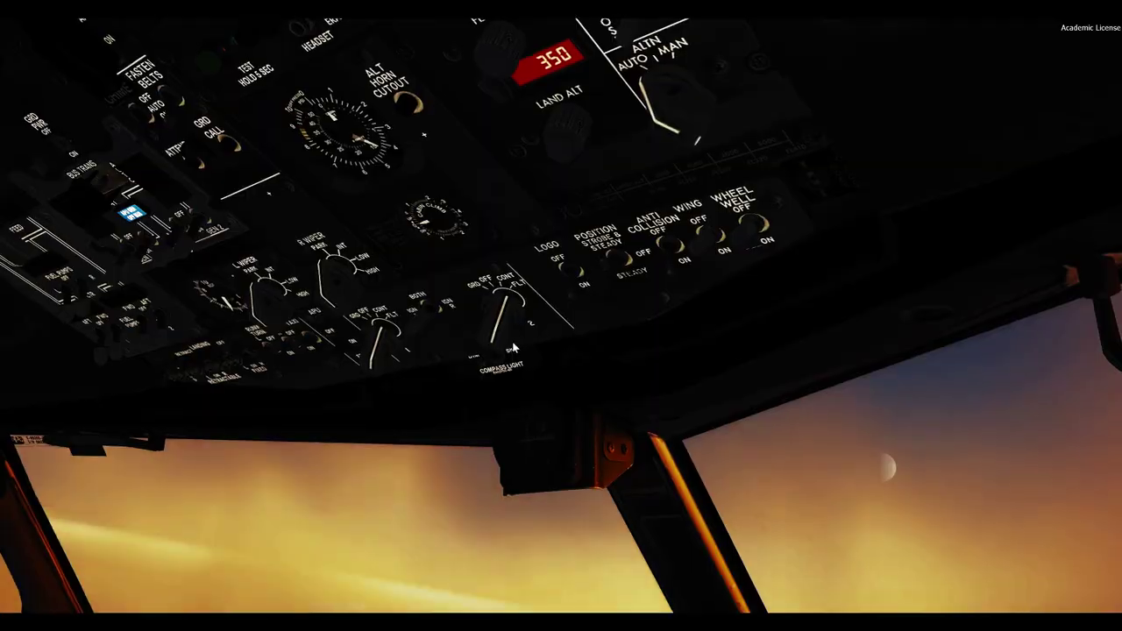
pyautogui.press('s')
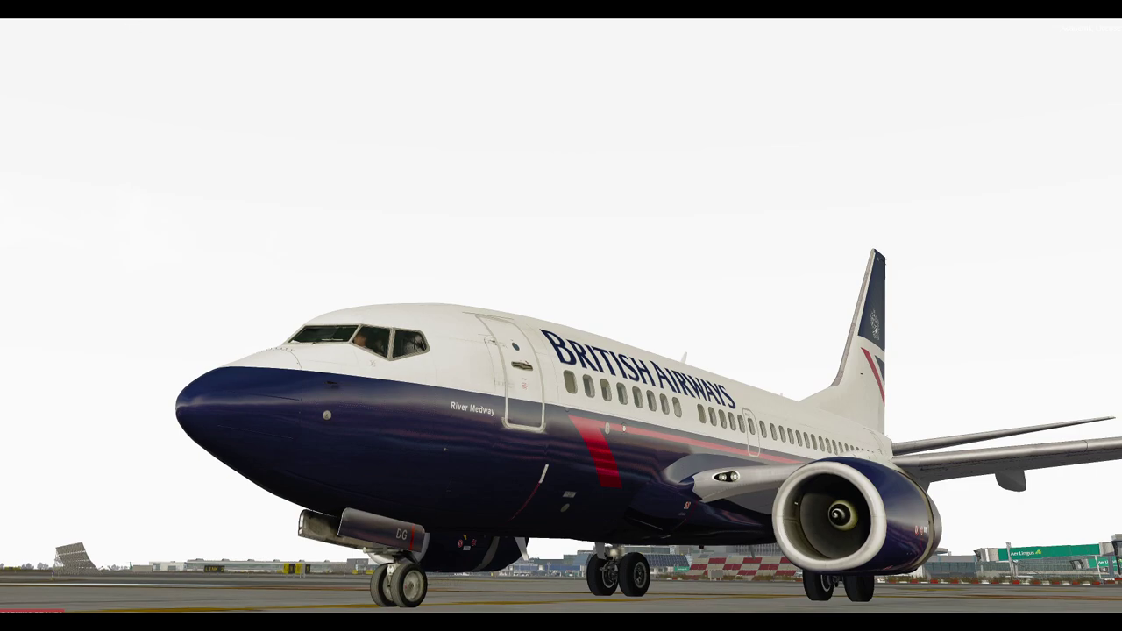
pyautogui.click(61, 16)
pyautogui.moveTo(104, 44)
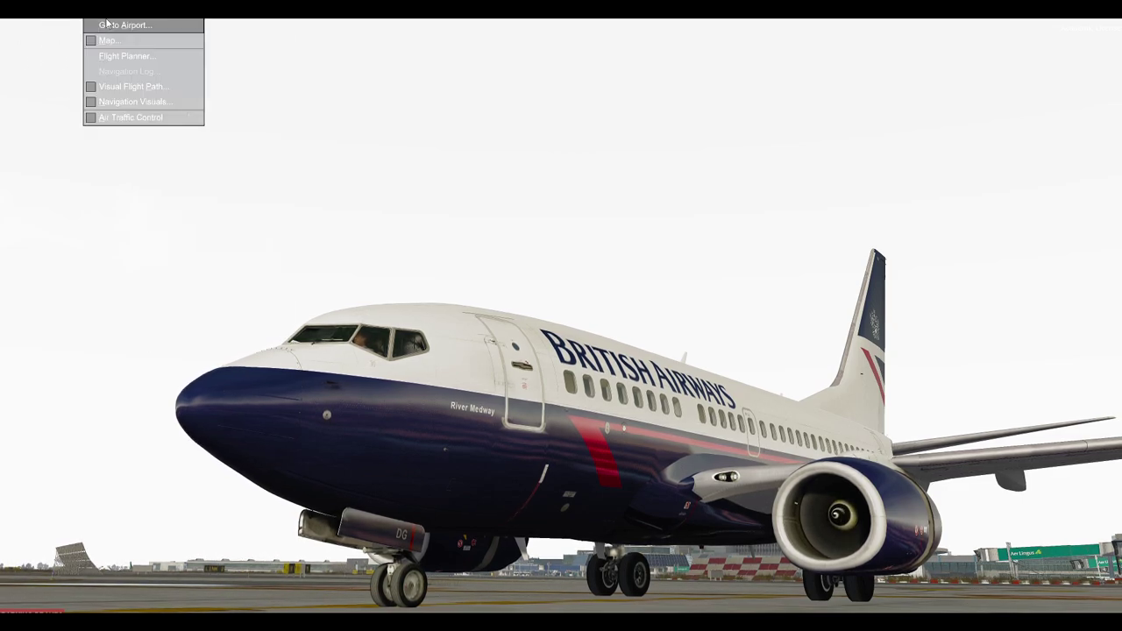
pyautogui.moveTo(44, 18)
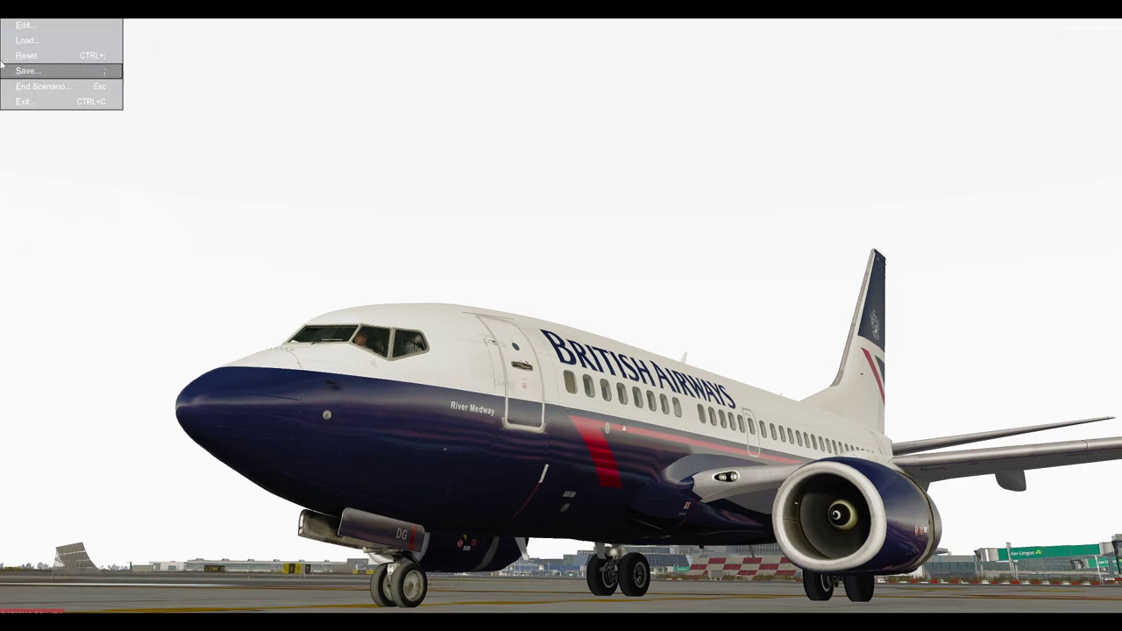
pyautogui.click(16, 87)
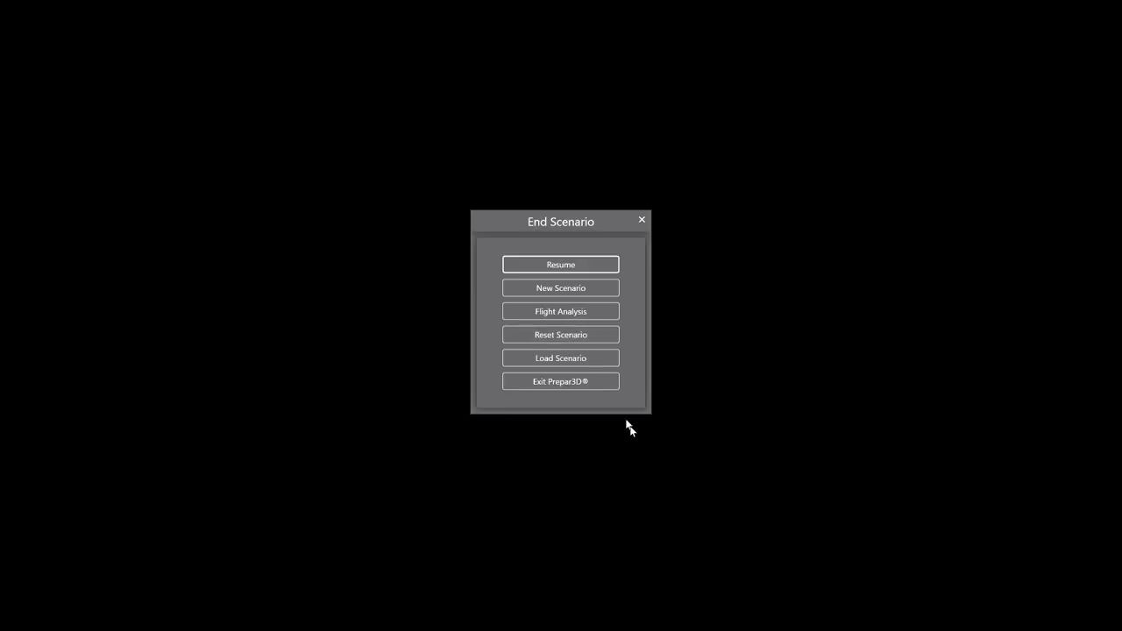
pyautogui.click(561, 291)
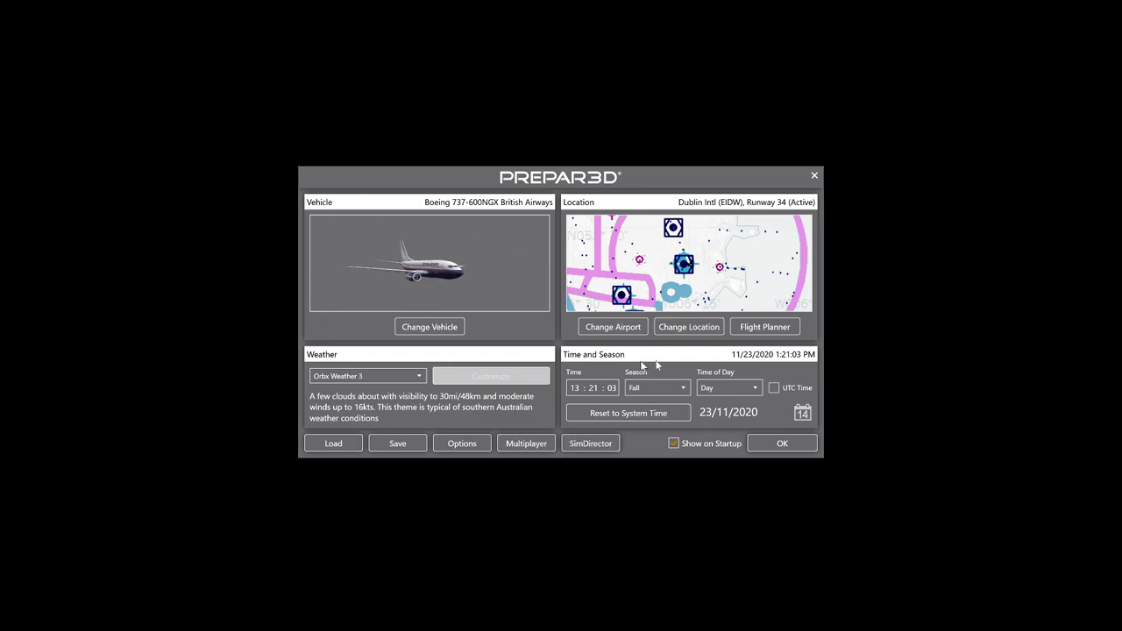
pyautogui.click(813, 176)
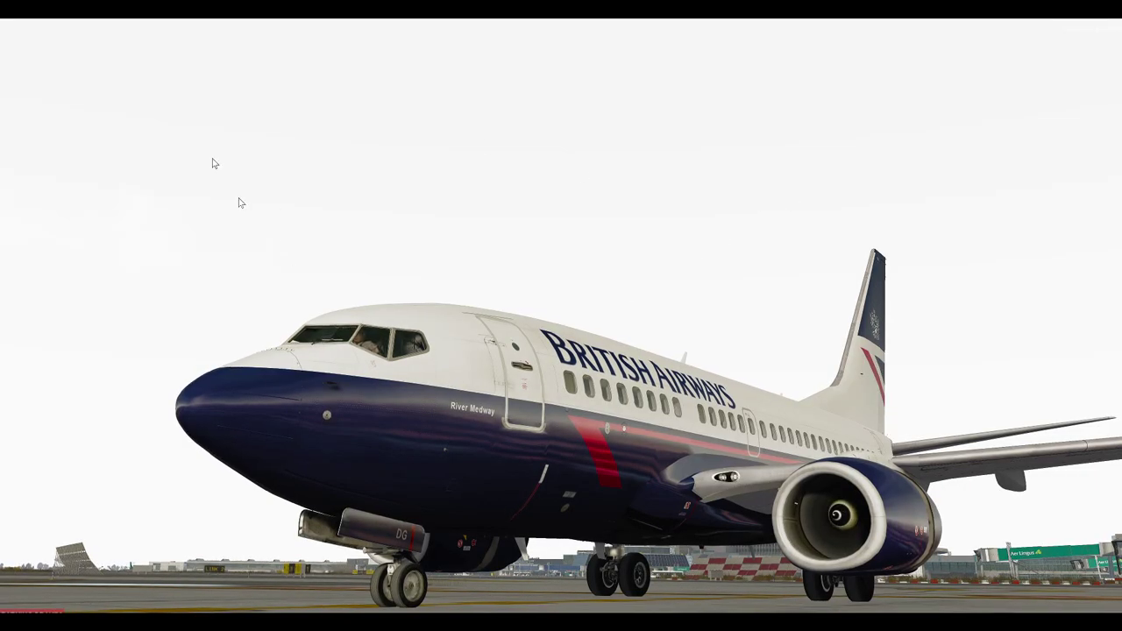
# End the current scenario and exit Prepar3D completely.
pyautogui.click(24, 19)
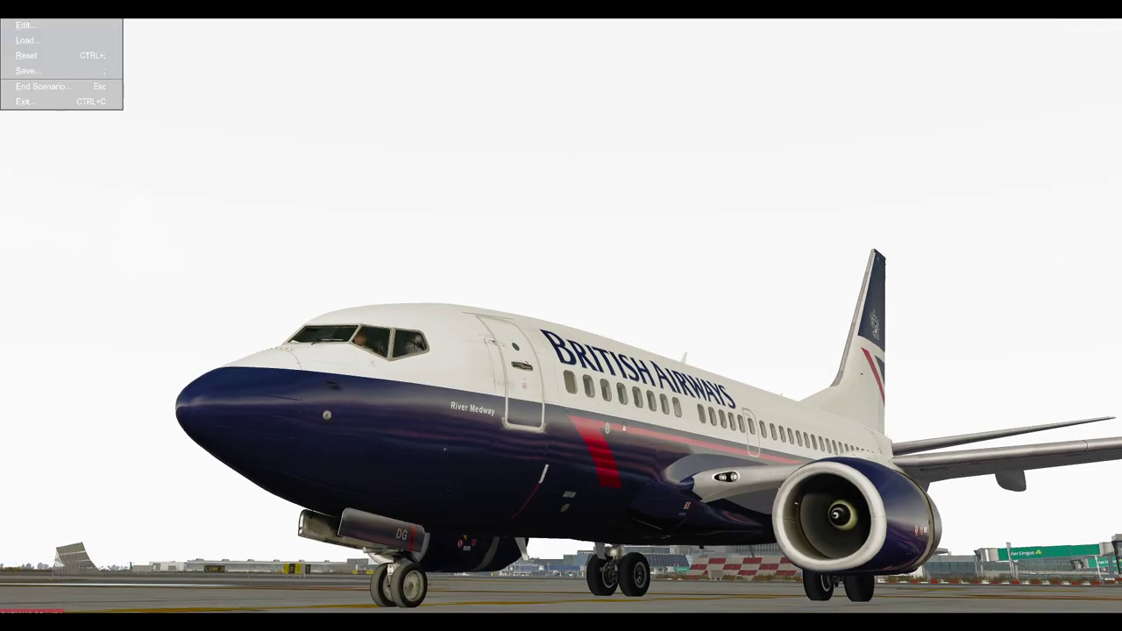
pyautogui.click(48, 89)
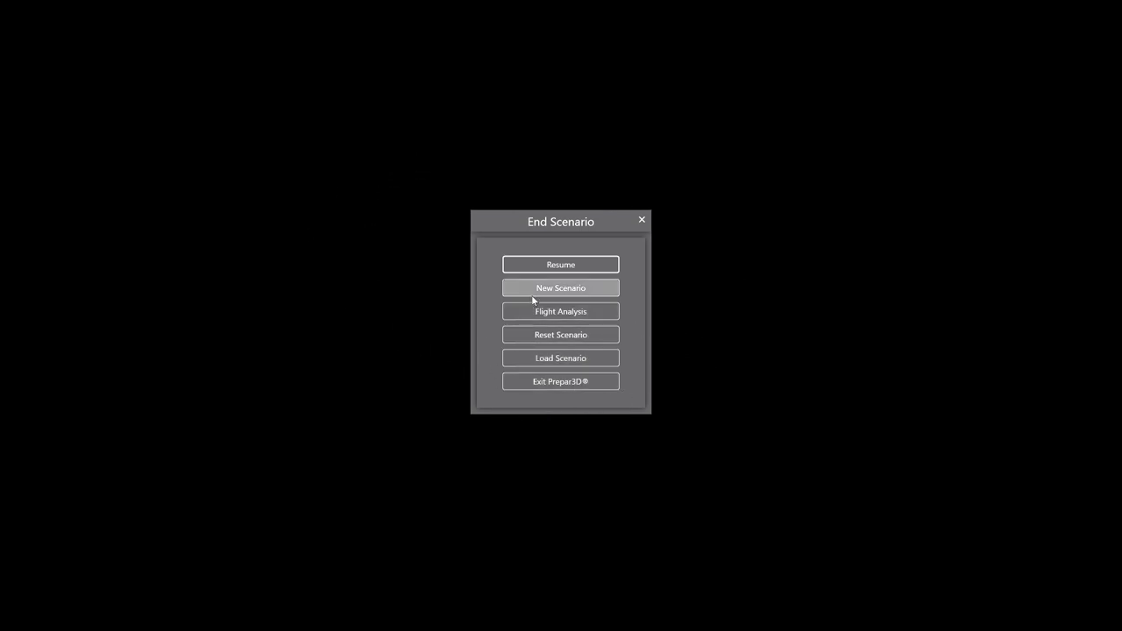
pyautogui.click(554, 383)
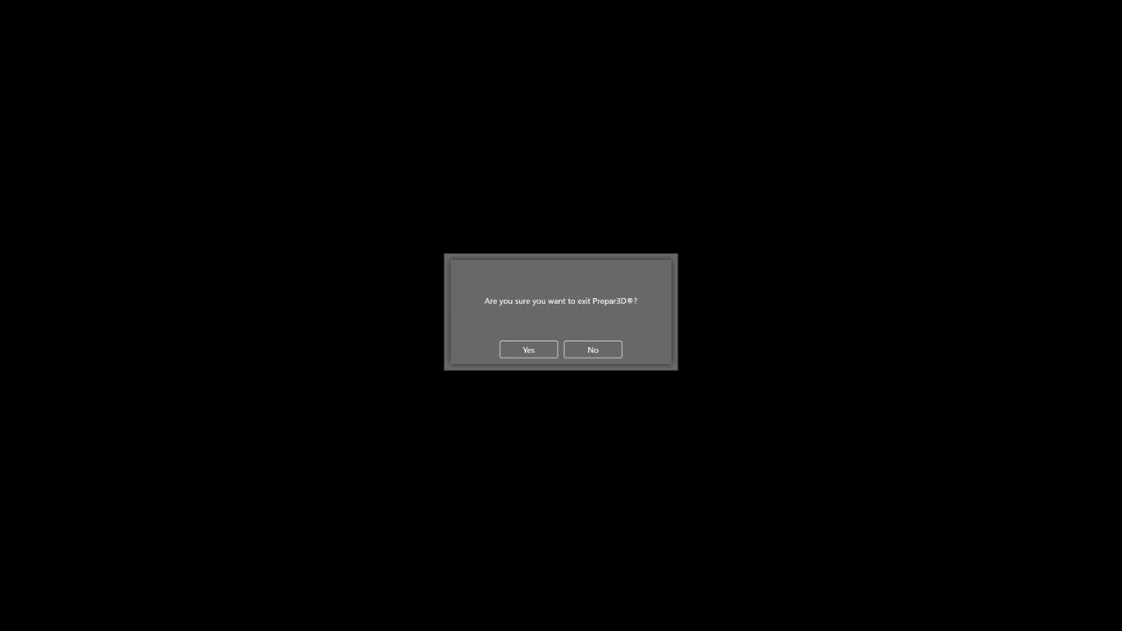
pyautogui.click(530, 347)
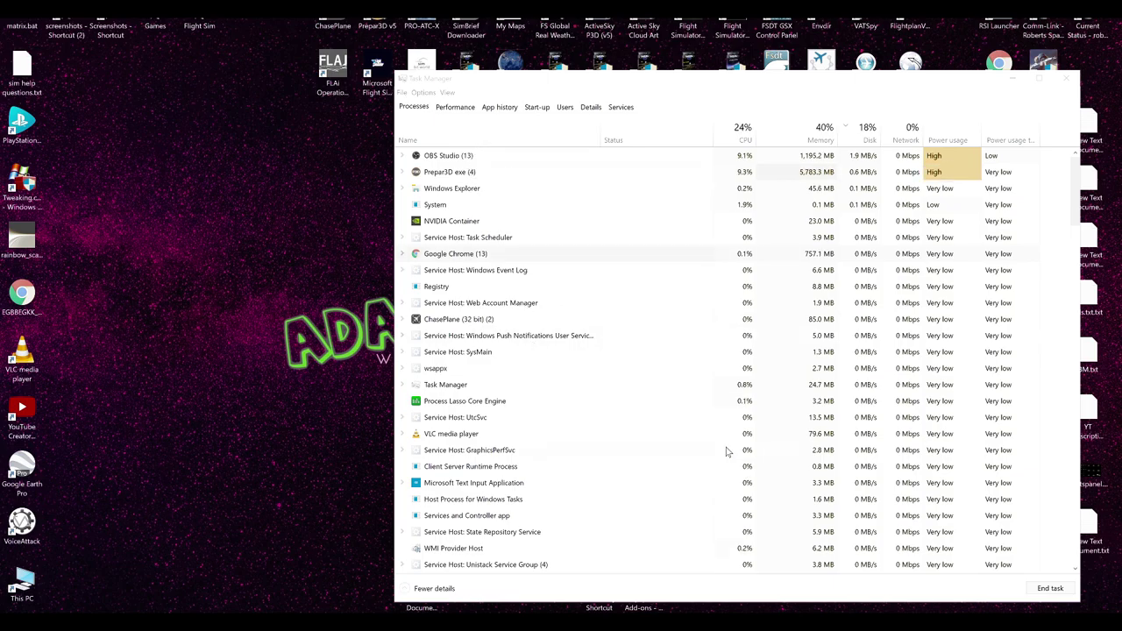
# Check in Task Manager whether the Prepar3D process has stopped running.
pyautogui.moveTo(743, 609)
pyautogui.click(1034, 609)
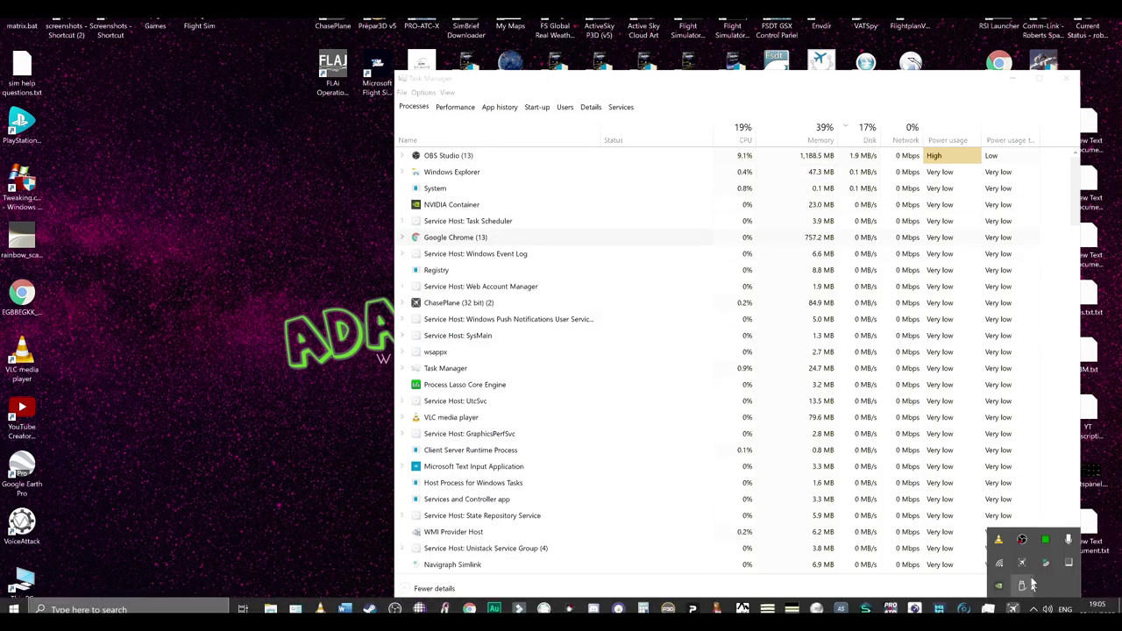
pyautogui.click(1045, 539)
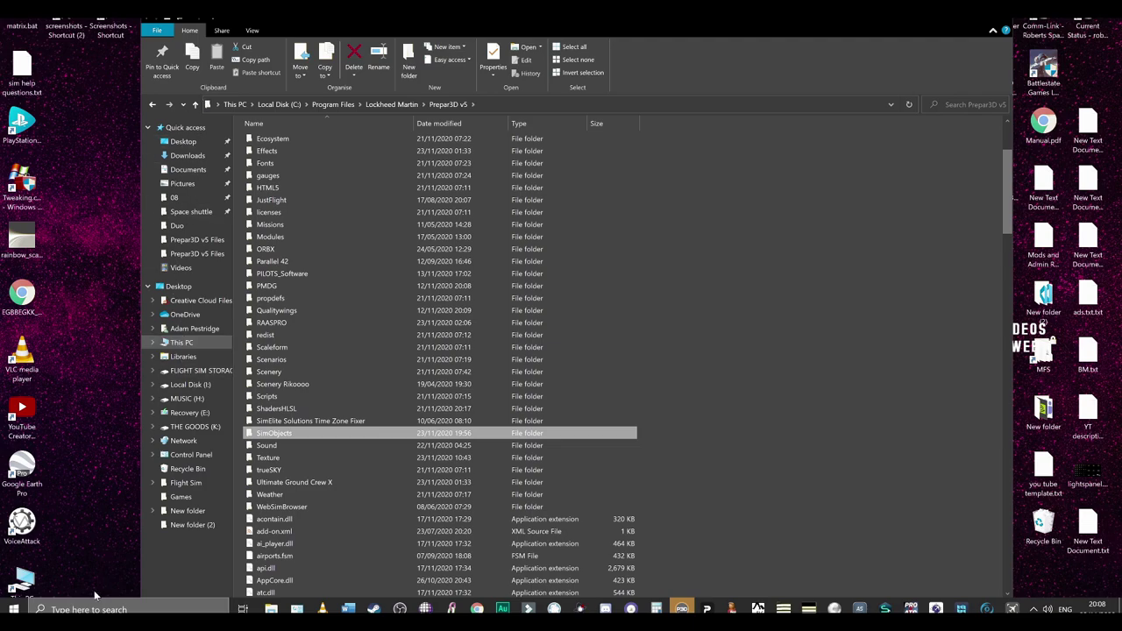
# Open the Prepar3D Add-ons folder inside the P3D folder on the Data (D:) drive.
pyautogui.doubleClick(27, 583)
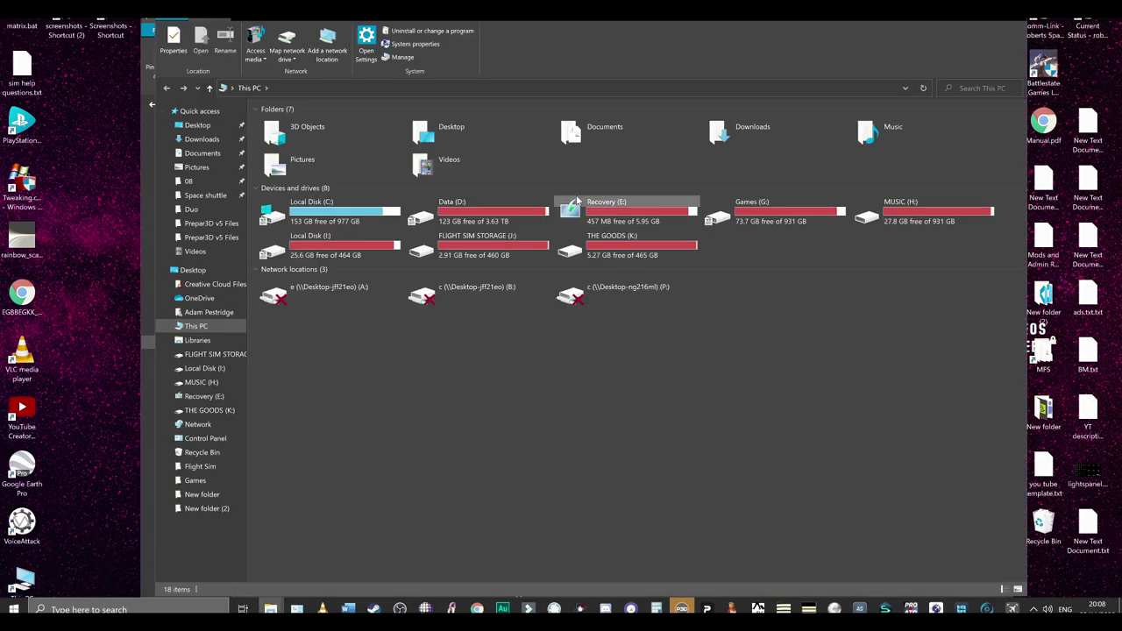
pyautogui.click(526, 191)
pyautogui.doubleClick(508, 213)
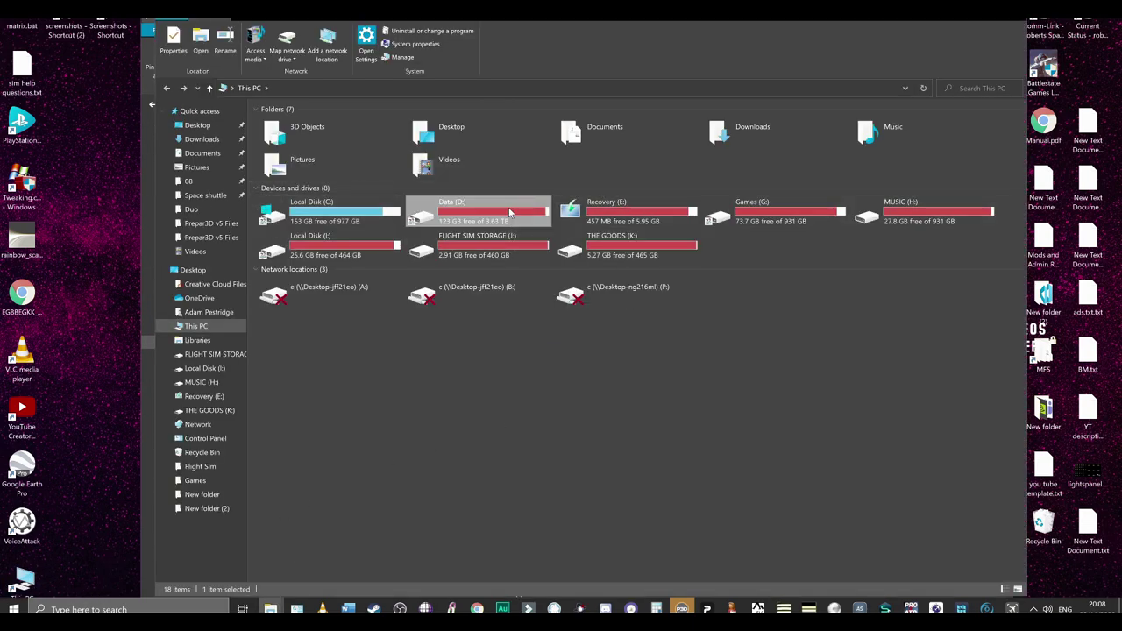
pyautogui.doubleClick(601, 132)
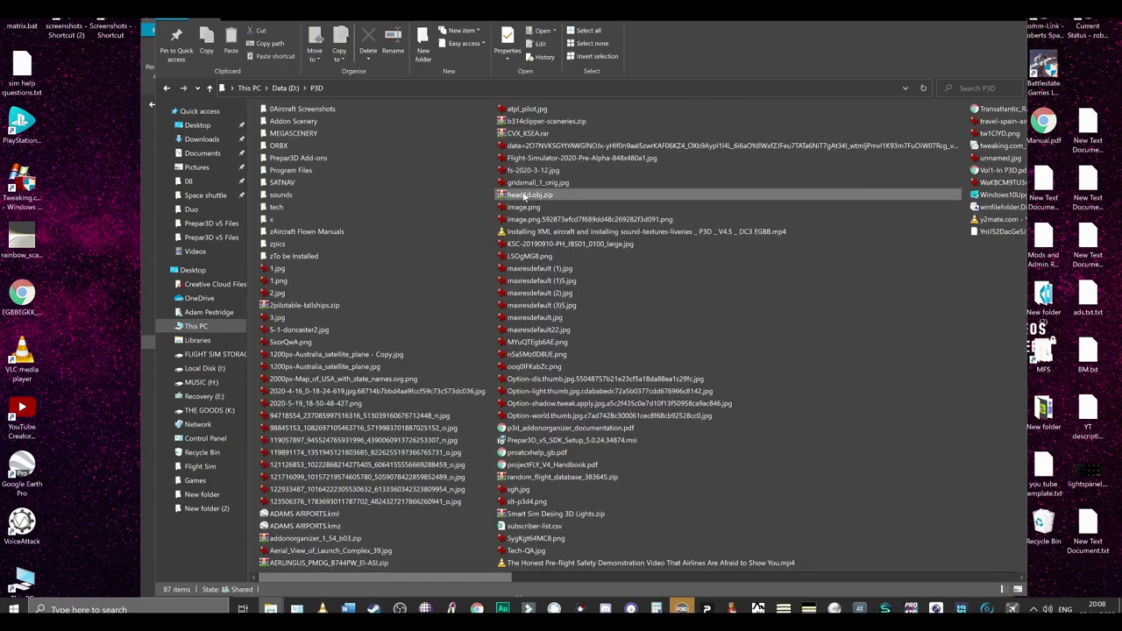
pyautogui.doubleClick(284, 158)
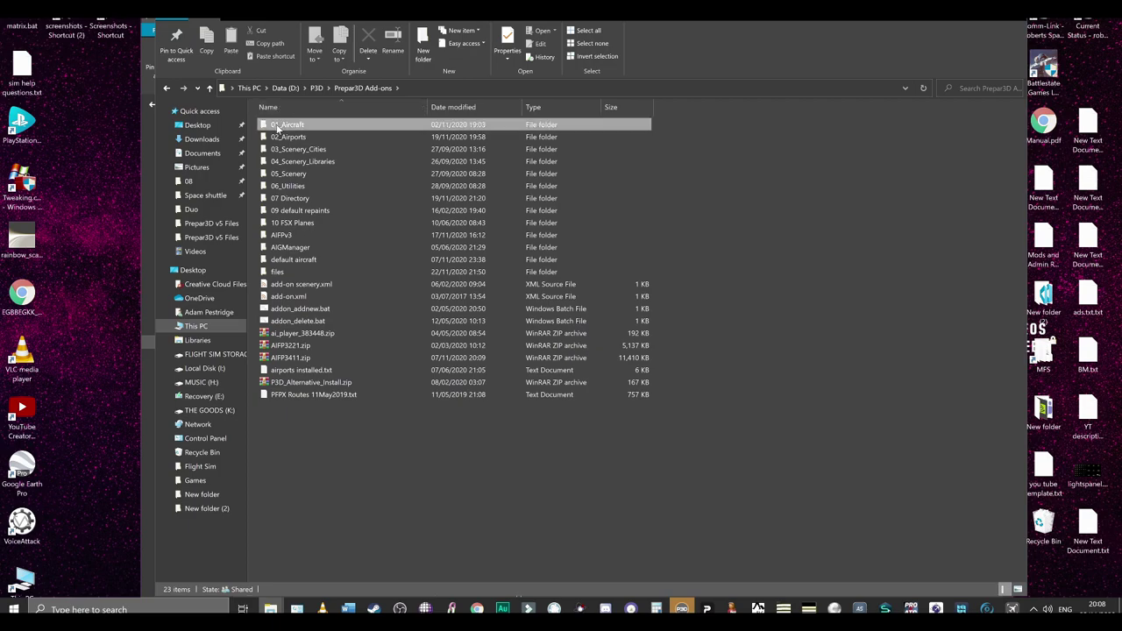
# Open the 01_Aircraft folder and look through the aircraft add-on folders it contains.
pyautogui.doubleClick(287, 124)
pyautogui.scroll(-6, 698, 467)
pyautogui.scroll(-2, 699, 464)
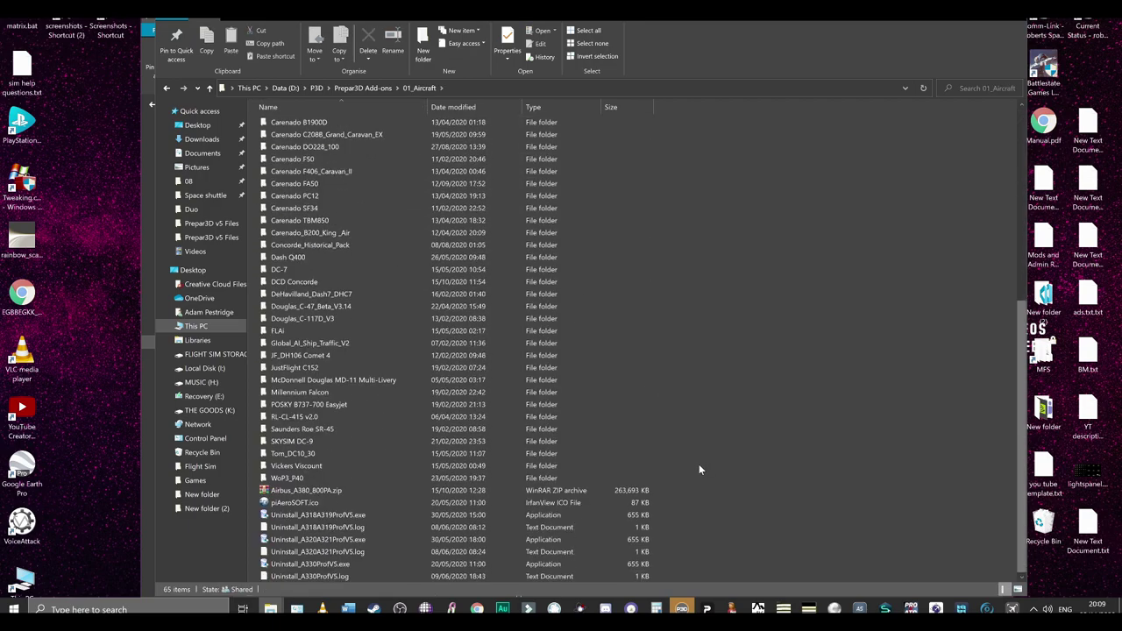
pyautogui.scroll(4, 515, 446)
pyautogui.click(516, 453)
pyautogui.scroll(5, 512, 450)
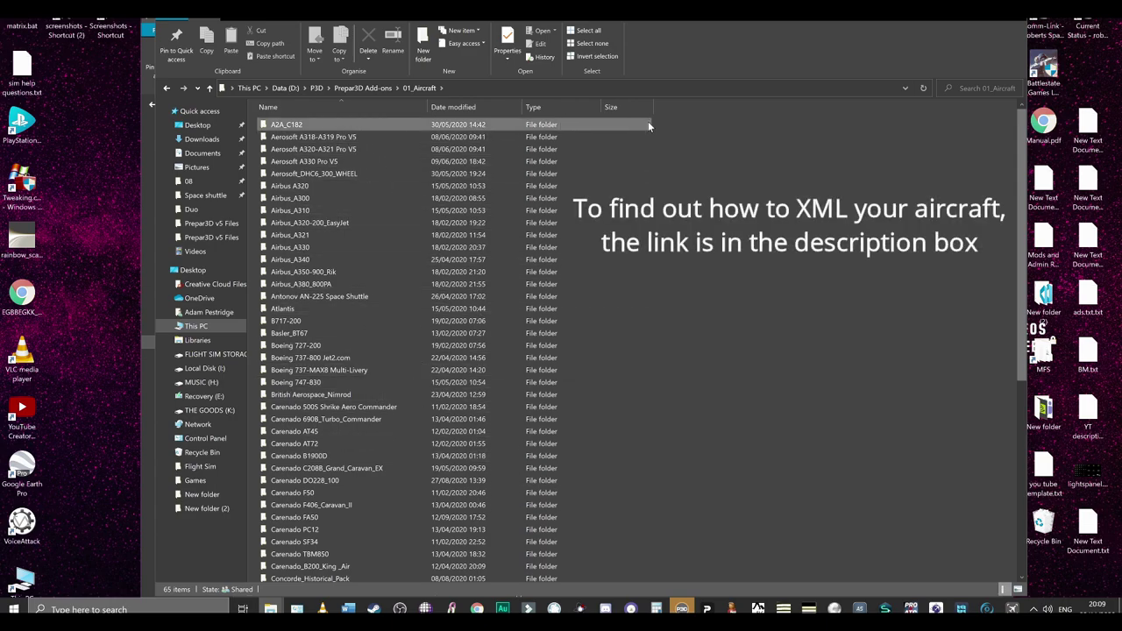
# Select all aircraft folders from A2A_C182 to WoP3_P40 and view their combined size in the Properties window.
pyautogui.moveTo(668, 122); pyautogui.dragTo(493, 479)
pyautogui.rightClick(493, 480)
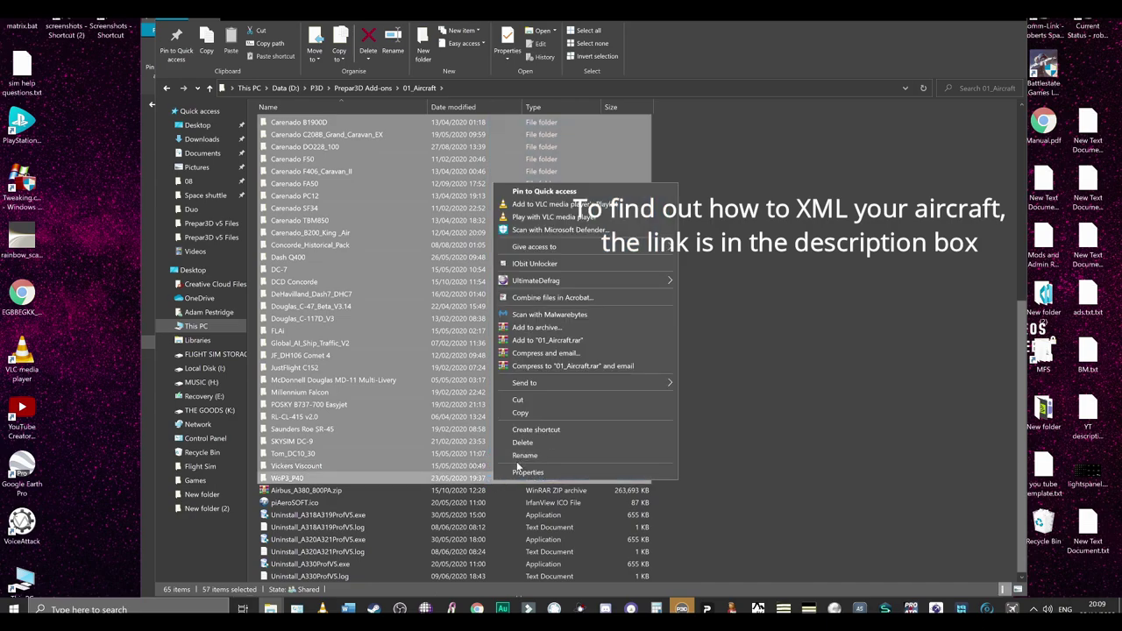
pyautogui.click(519, 473)
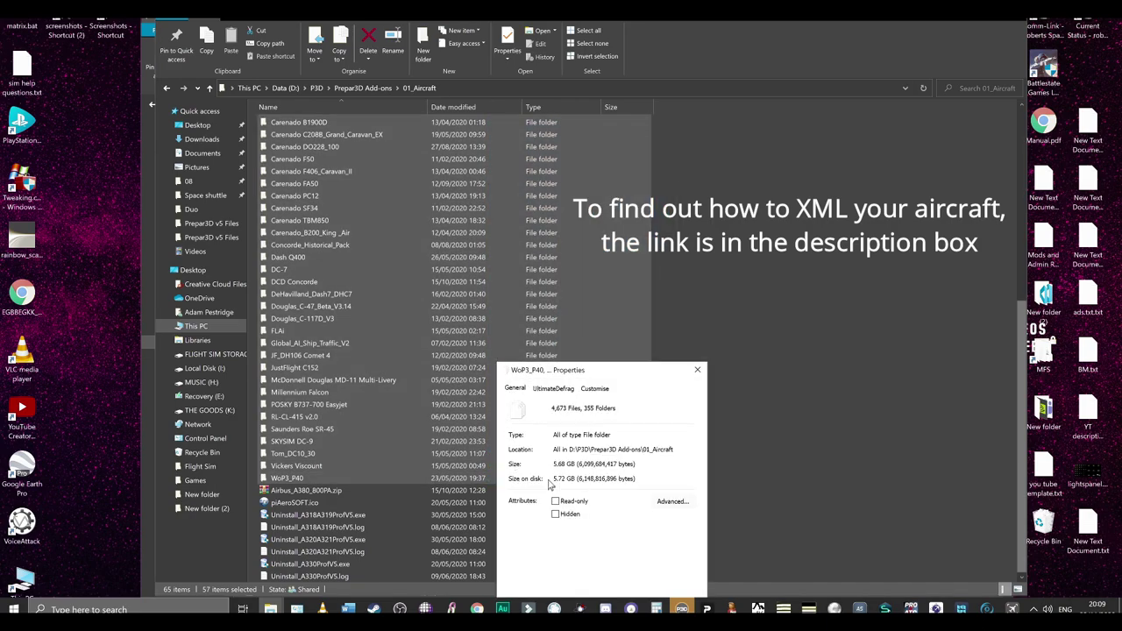
pyautogui.moveTo(561, 375); pyautogui.dragTo(685, 157)
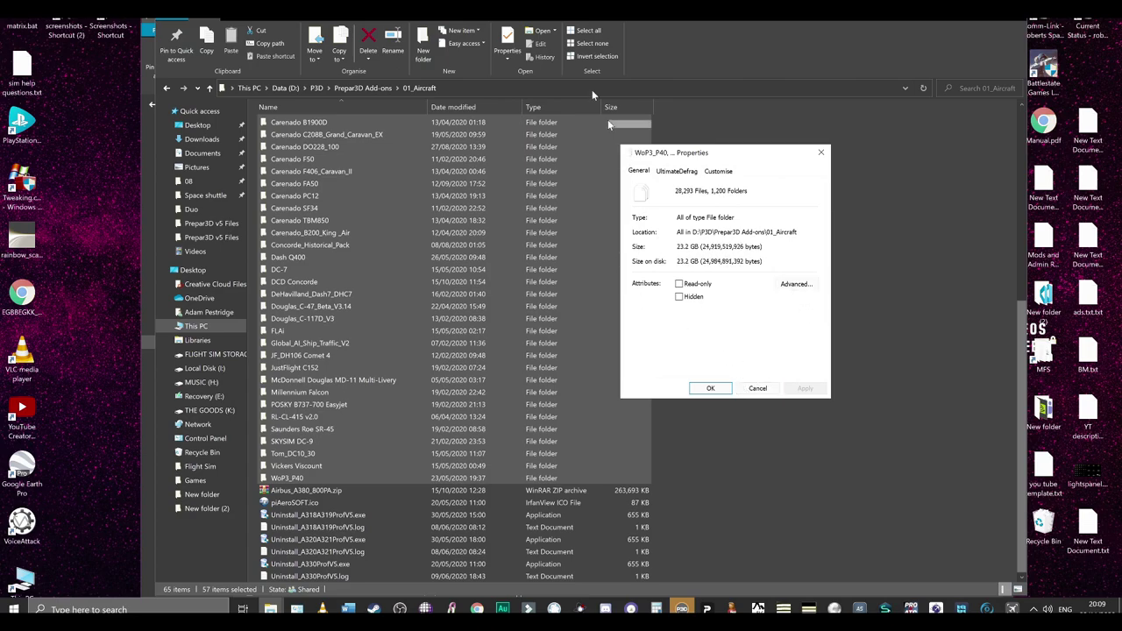
# Open SimObjects in the Prepar3D v5 installation folder and highlight the folders from Airplanes to Weapons.
pyautogui.hotkey('alt', 'Tab')
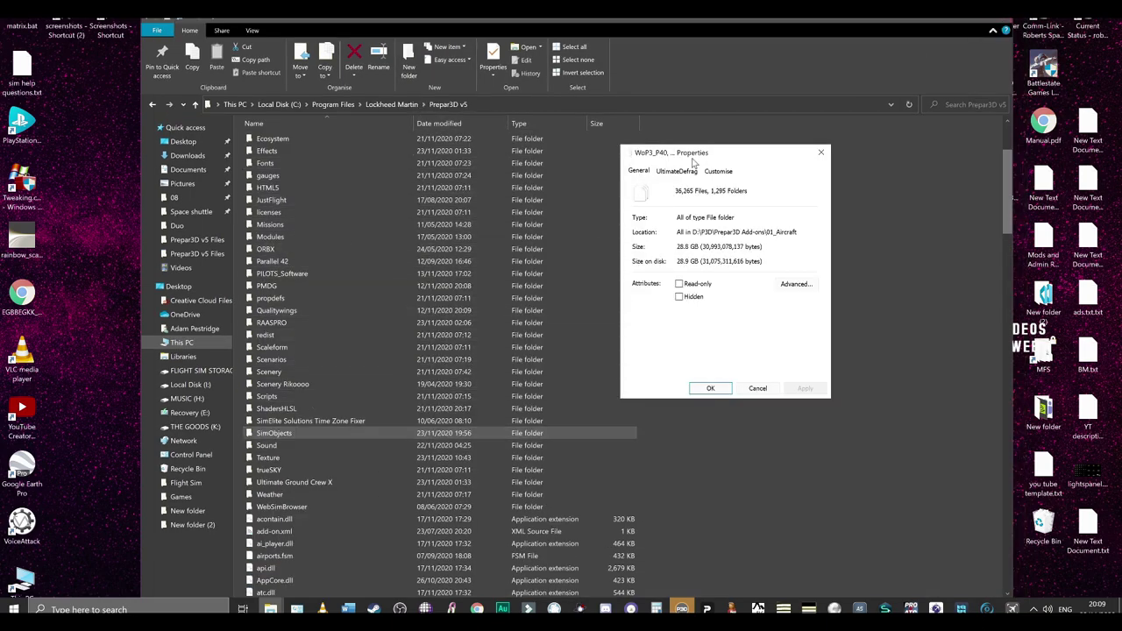
pyautogui.moveTo(689, 159); pyautogui.dragTo(978, 147)
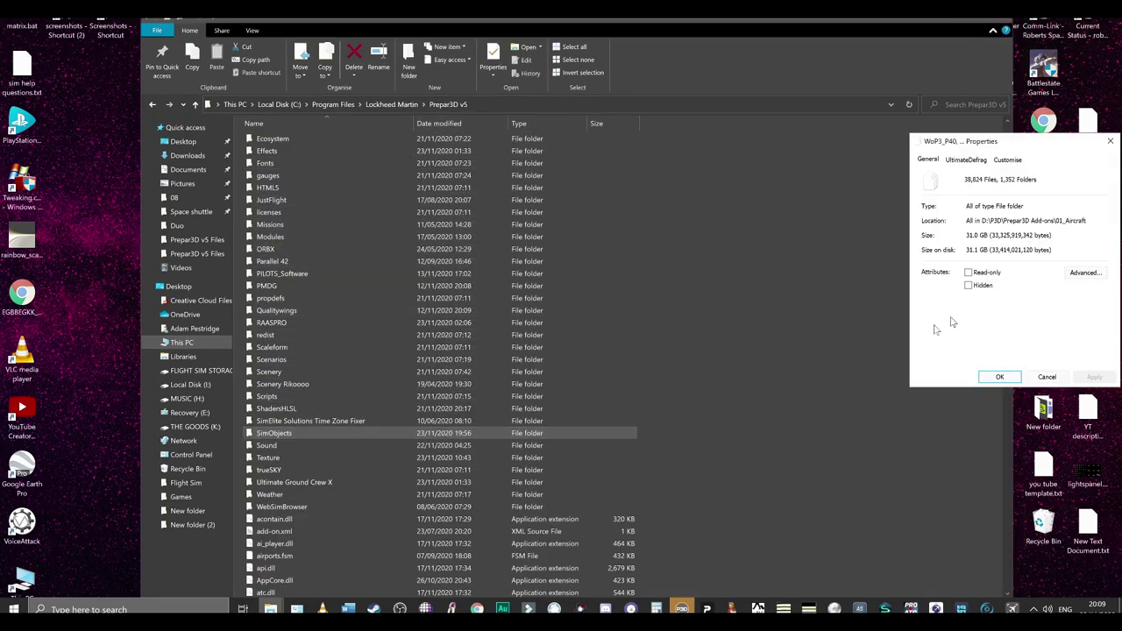
pyautogui.doubleClick(279, 433)
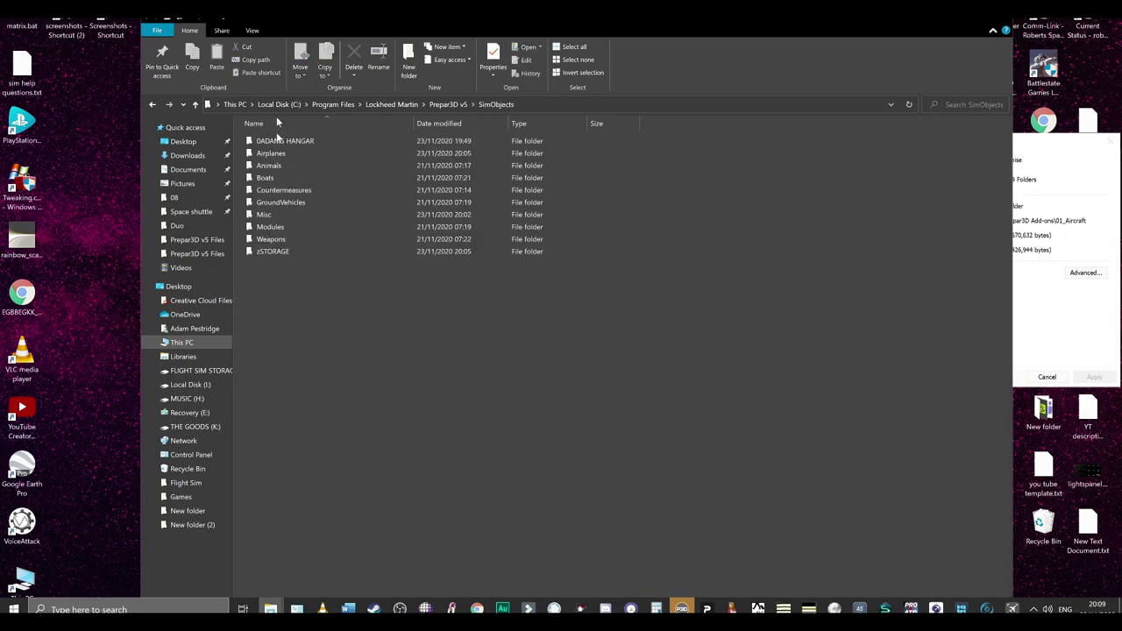
pyautogui.click(281, 155)
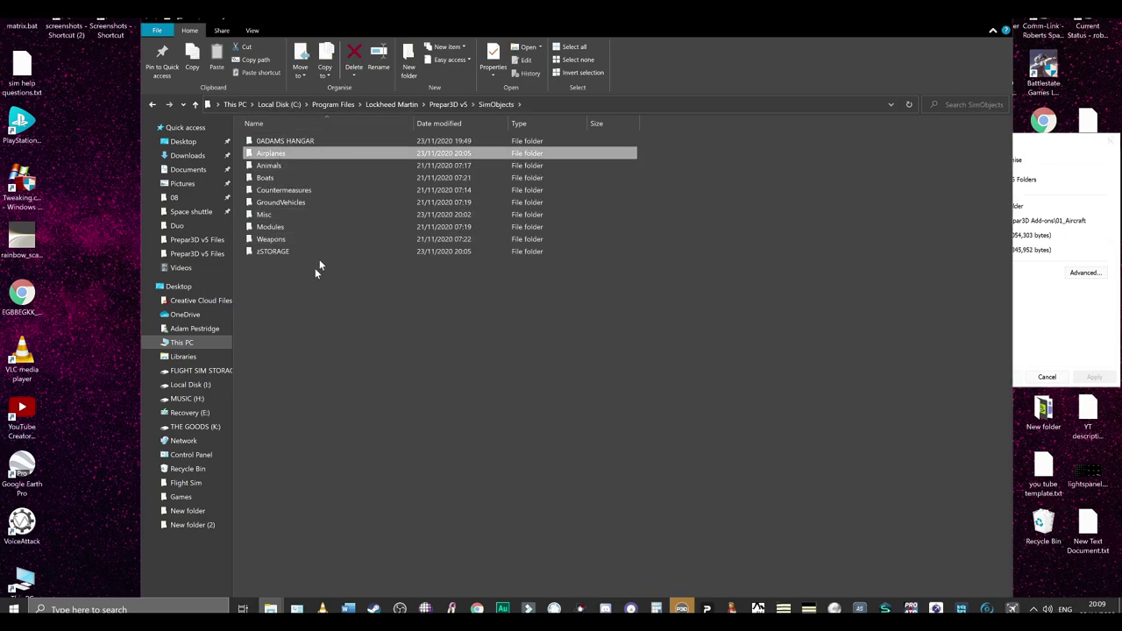
pyautogui.moveTo(655, 150); pyautogui.dragTo(543, 245)
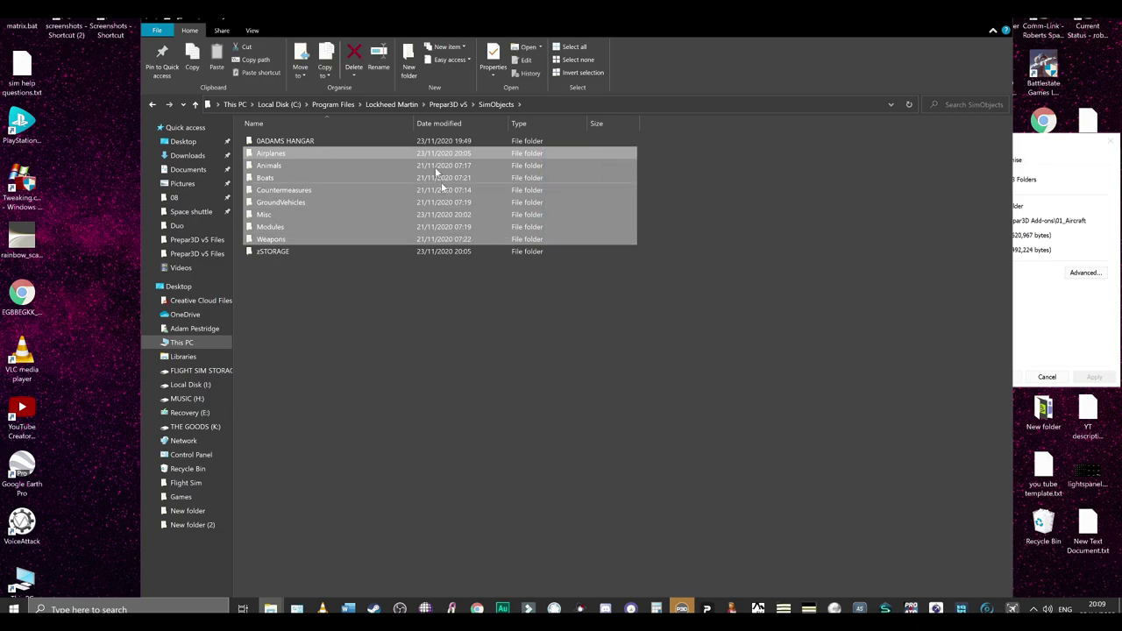
pyautogui.moveTo(552, 191); pyautogui.dragTo(302, 292)
# Open the vehicle selection in Prepar3D and close the Properties window of the aircraft folders.
pyautogui.click(1061, 209)
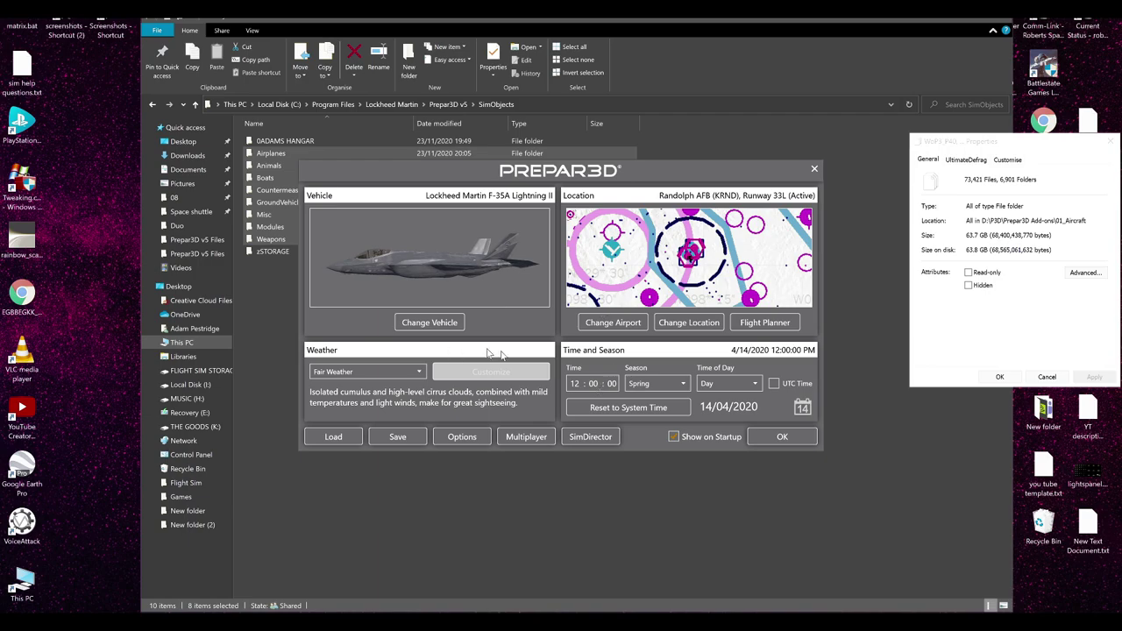
pyautogui.click(428, 322)
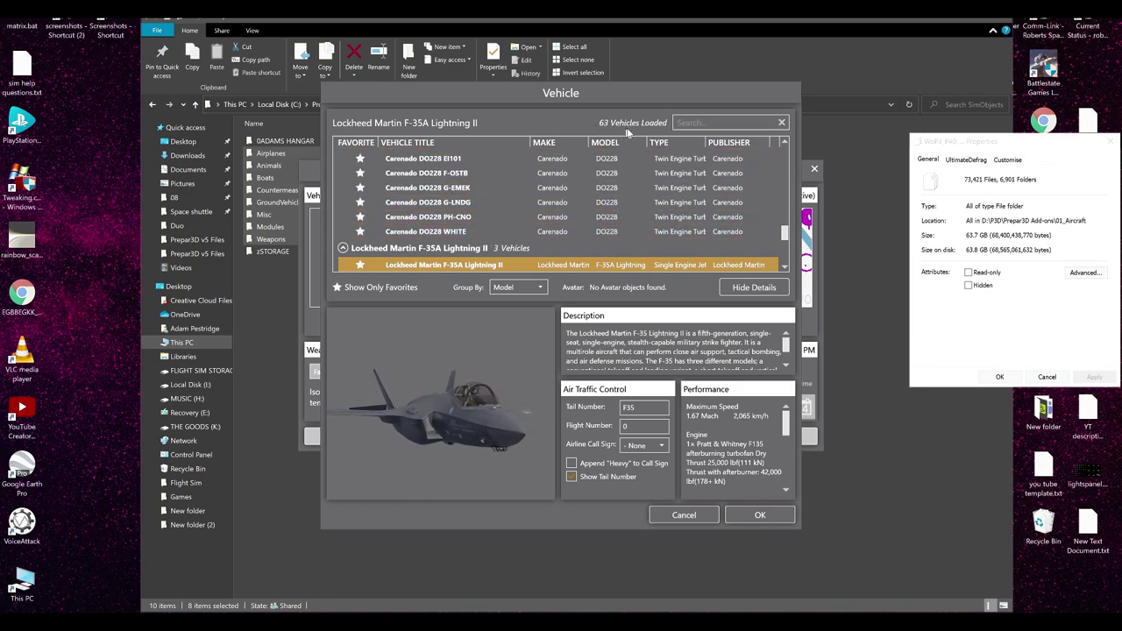
pyautogui.click(686, 128)
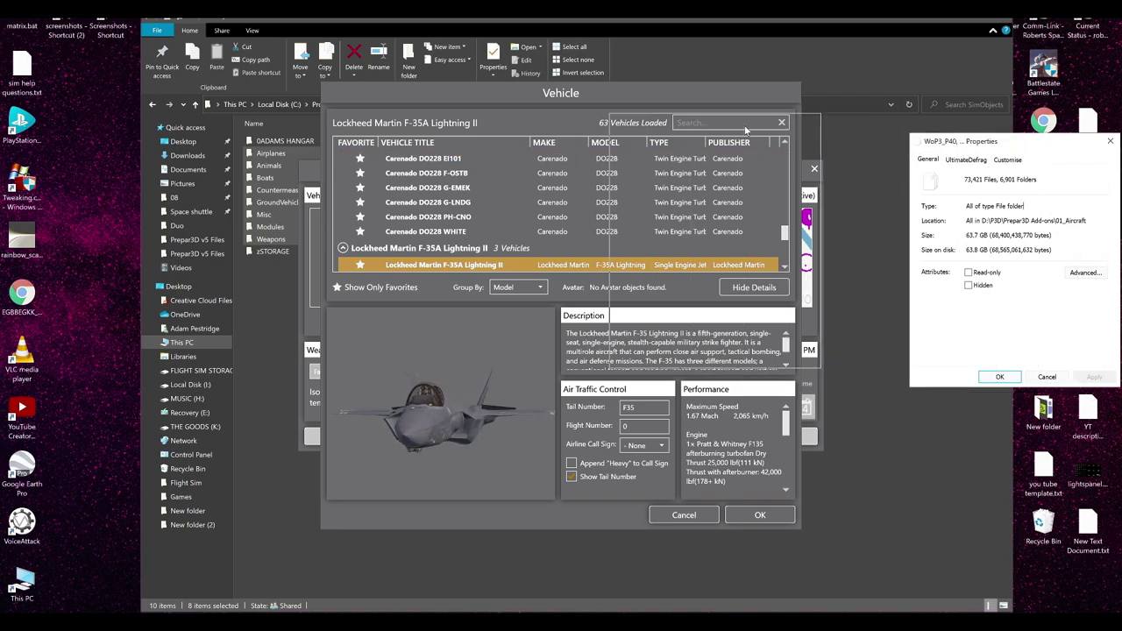
pyautogui.moveTo(1008, 141); pyautogui.dragTo(709, 122)
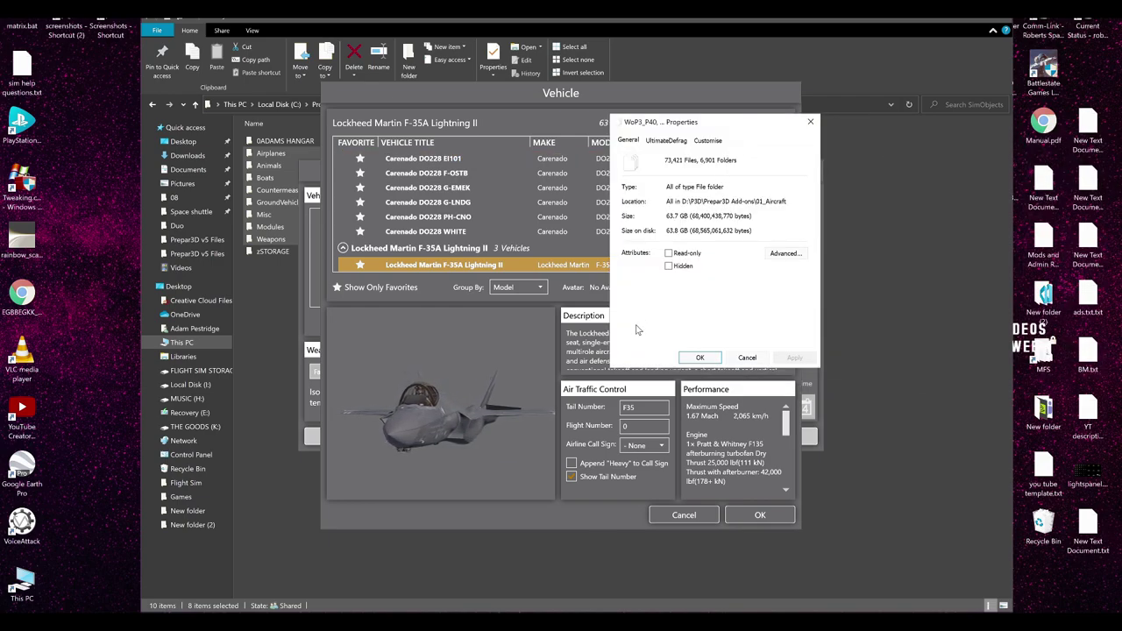
pyautogui.click(745, 358)
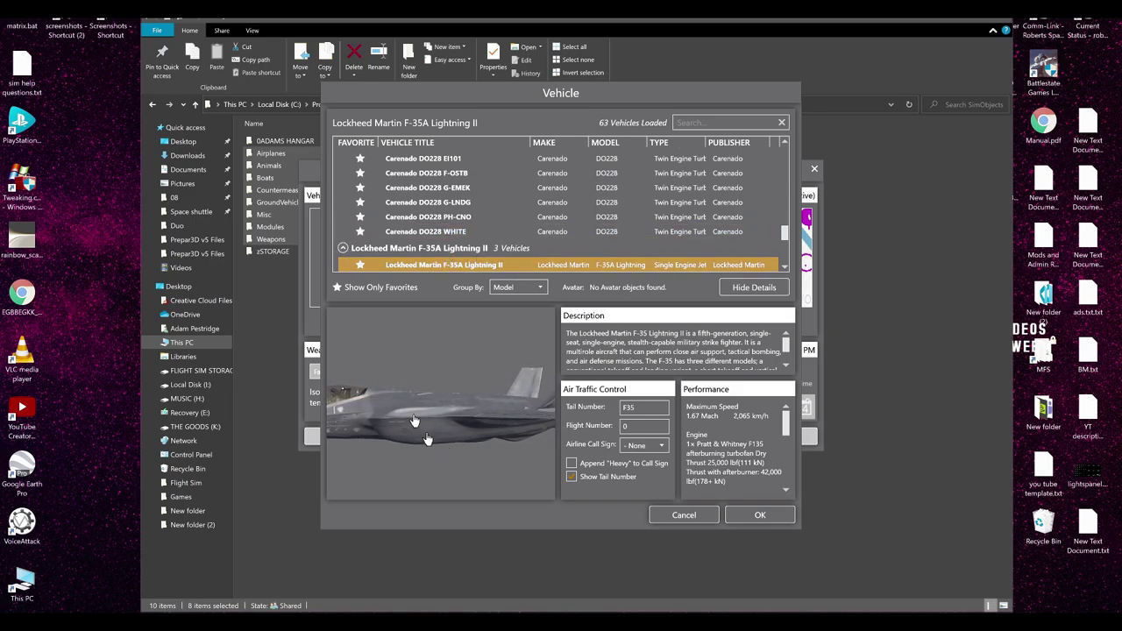
# Preview the Carenado DO228 EI101, and select the PMDG 737-900NGX WL Continental Airlines Winglets in the vehicle list.
pyautogui.scroll(3, 478, 256)
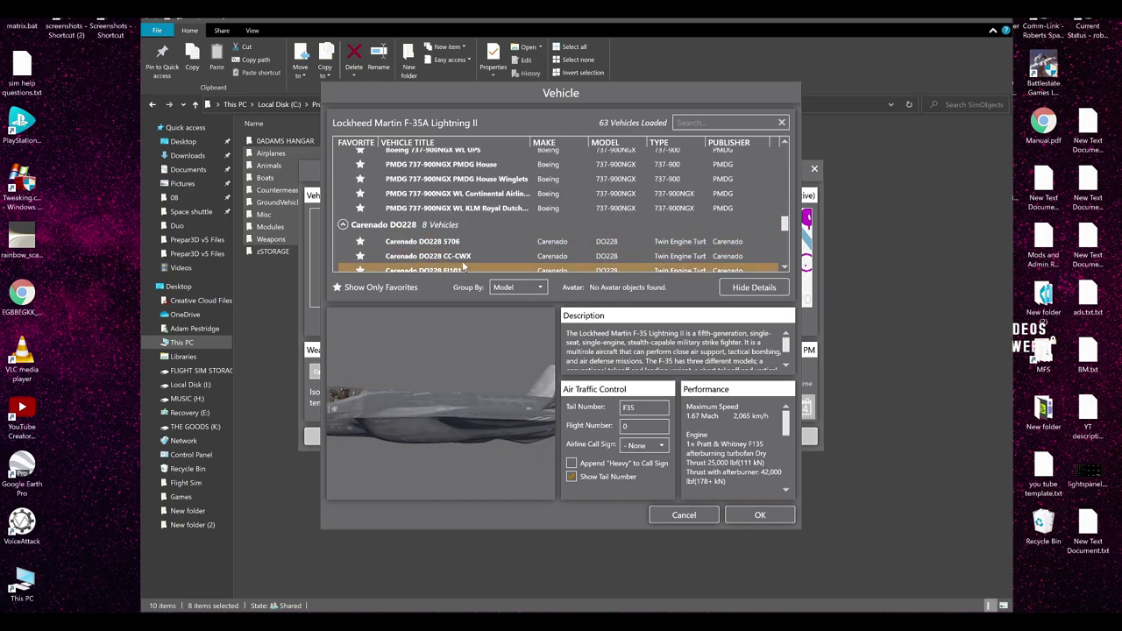
pyautogui.click(463, 266)
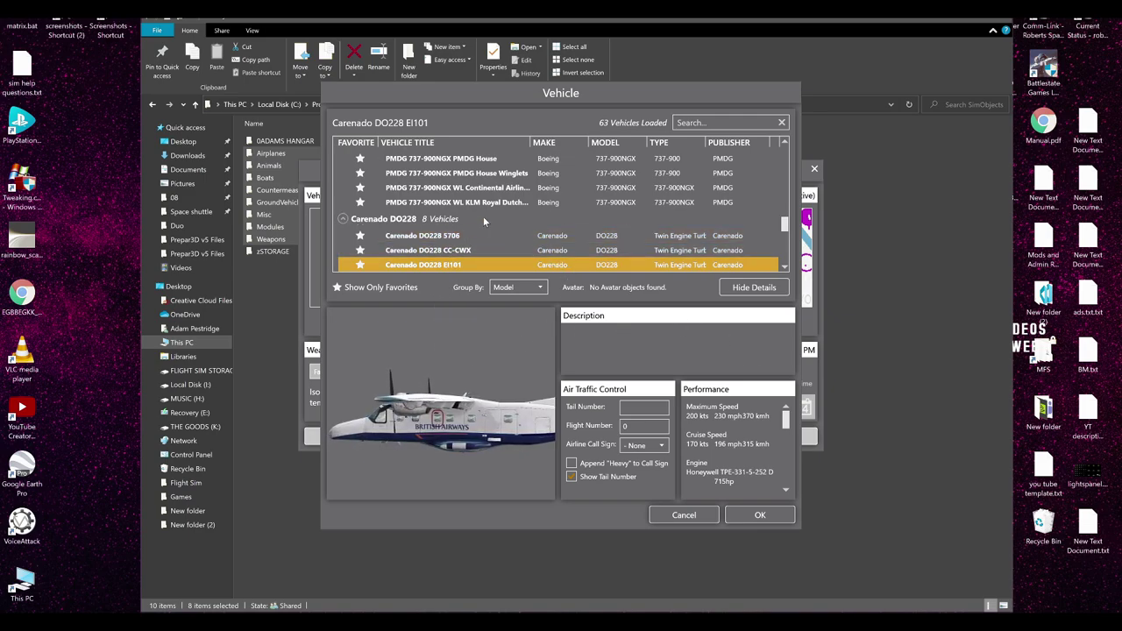
pyautogui.click(478, 187)
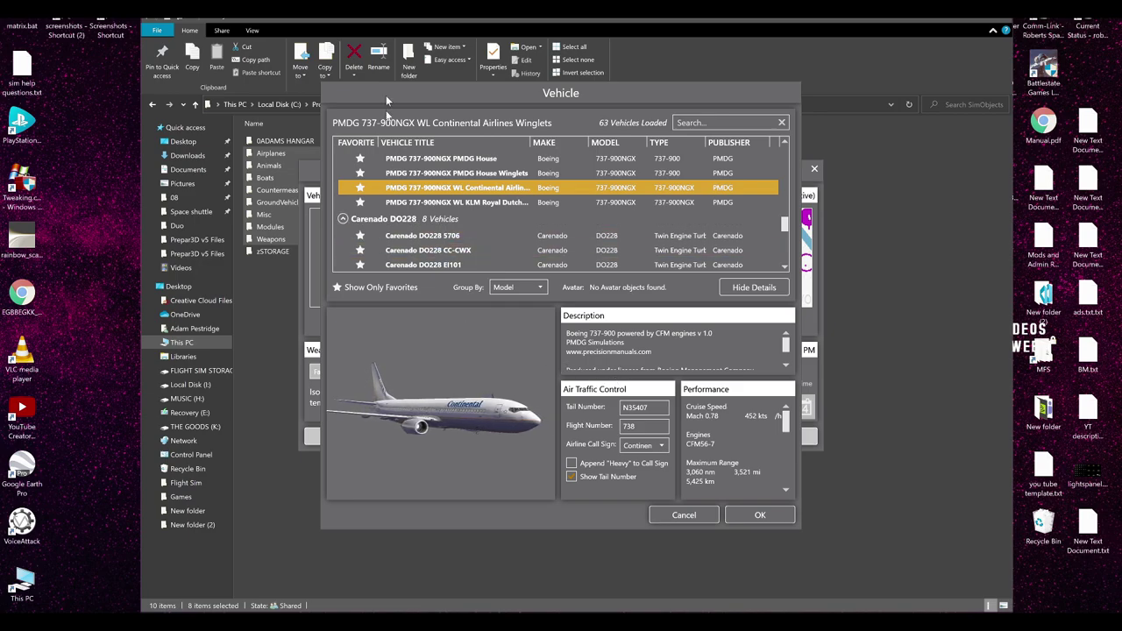
# Open the Airplanes folder in File Explorer and highlight the PMDG 737 folders, followed by those from AI_Hawaii_atr_72_210 to Lear45.
pyautogui.click(289, 153)
pyautogui.doubleClick(289, 153)
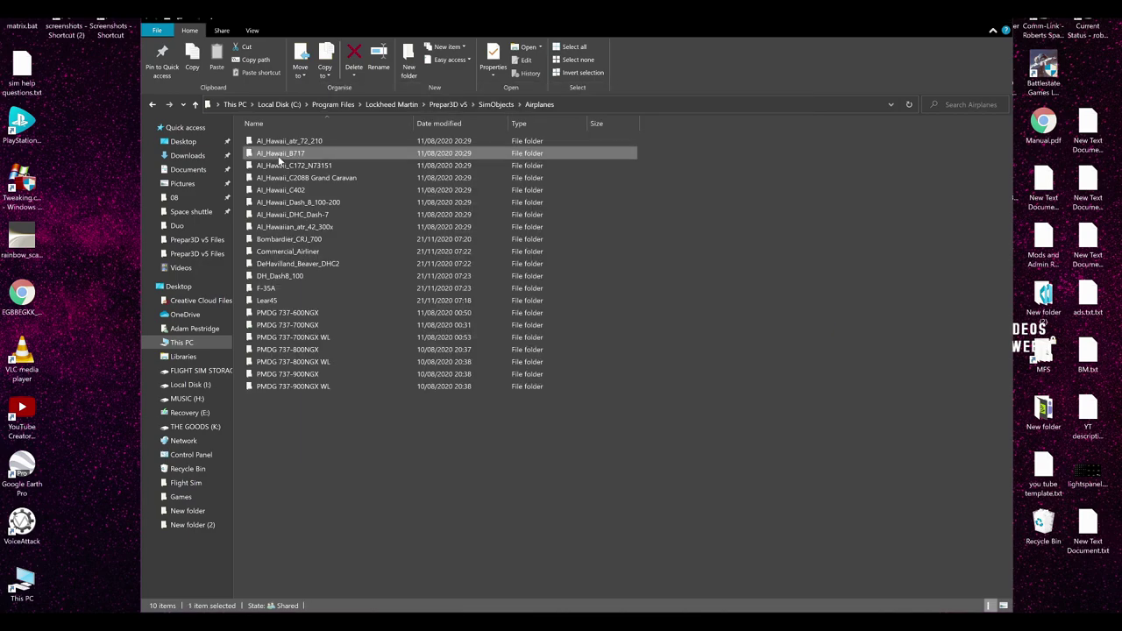
pyautogui.moveTo(288, 416); pyautogui.dragTo(293, 309)
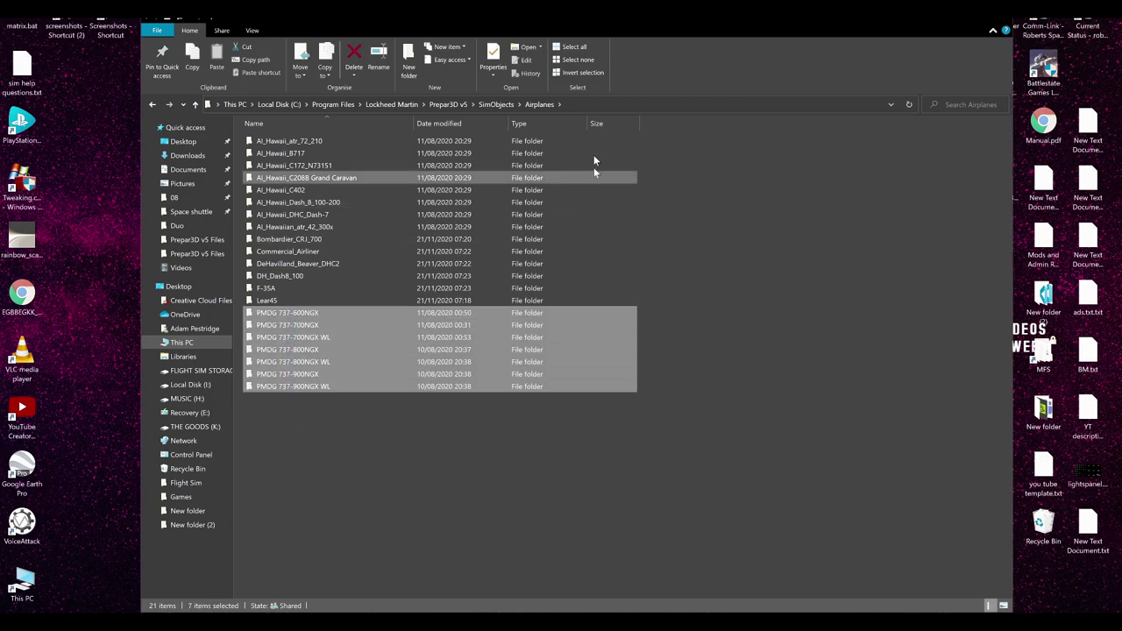
pyautogui.moveTo(639, 145); pyautogui.dragTo(510, 303)
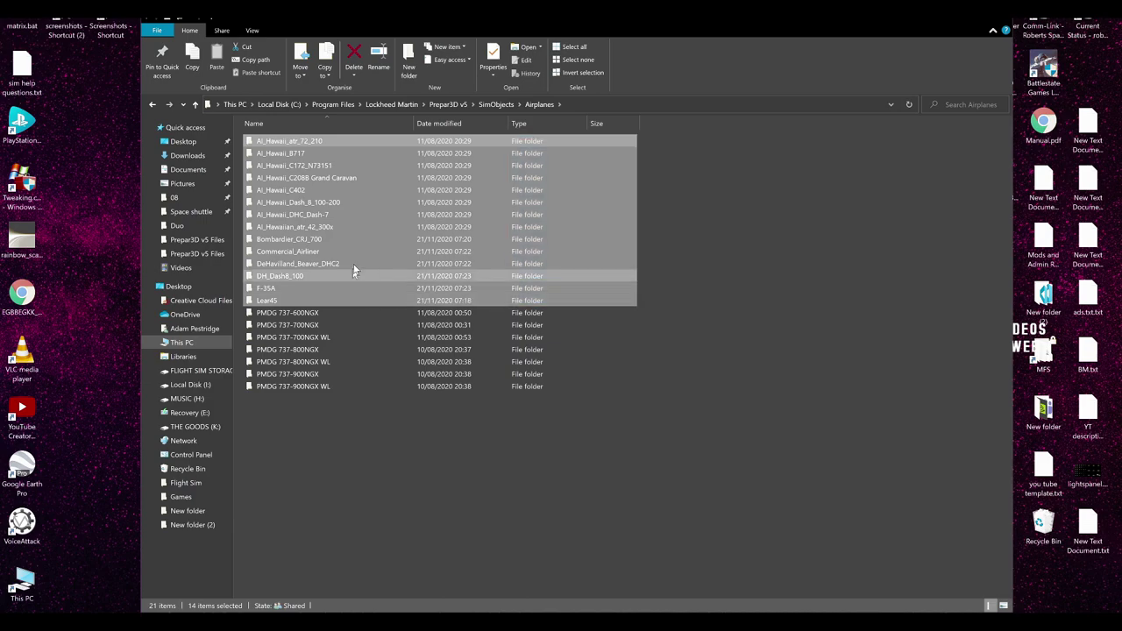
pyautogui.click(453, 435)
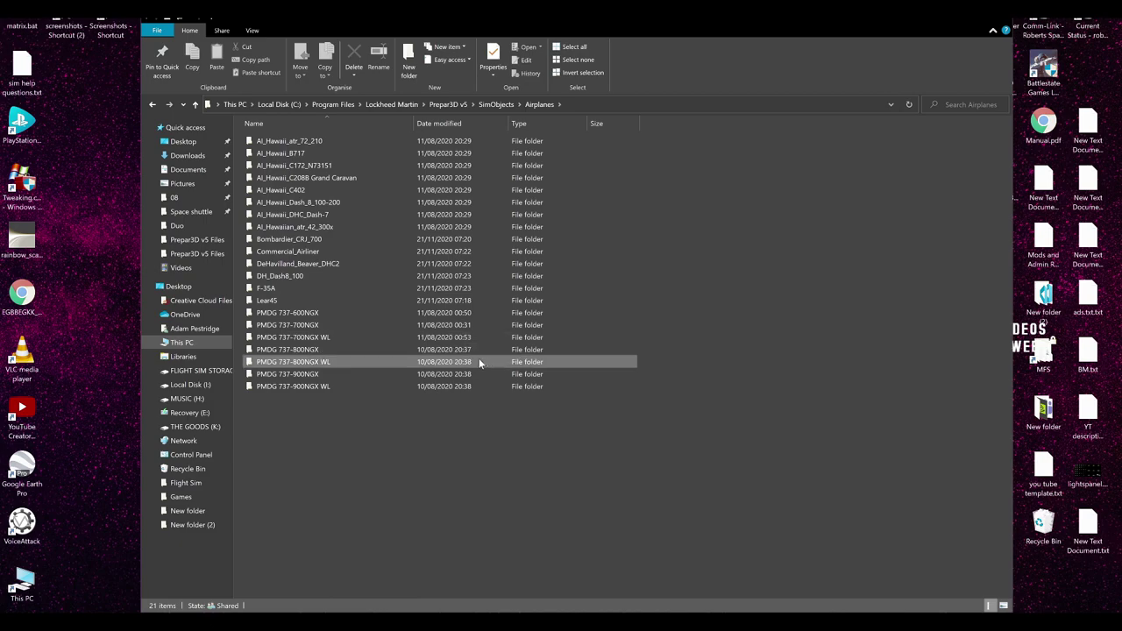
# Return to SimObjects, open the custom hangar folder and look through its stored aircraft folders.
pyautogui.click(497, 105)
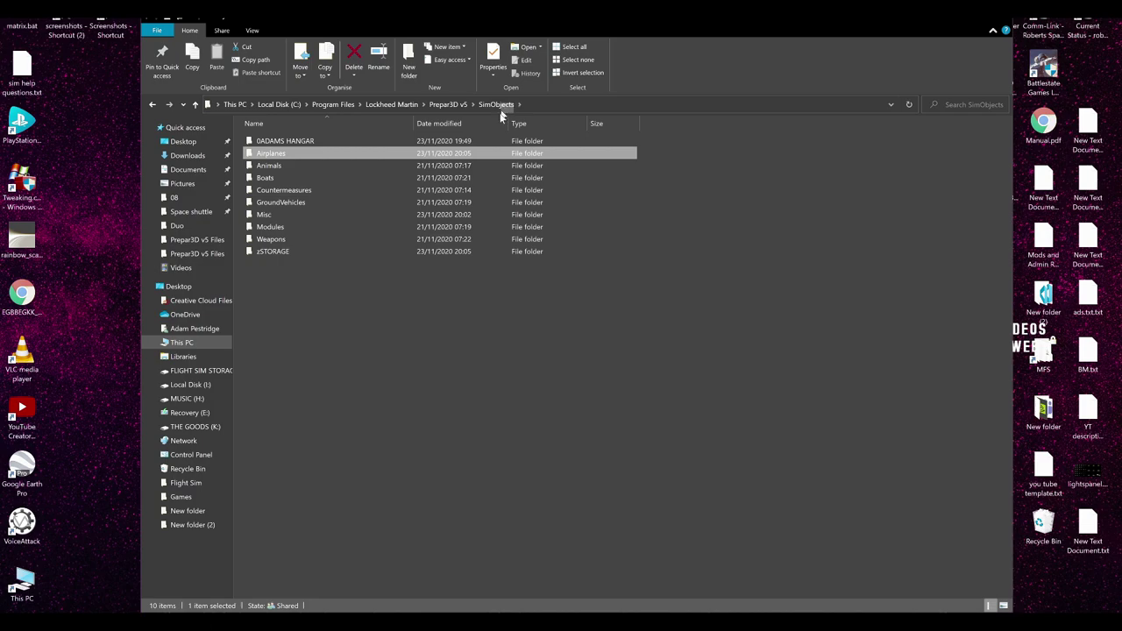
pyautogui.click(273, 144)
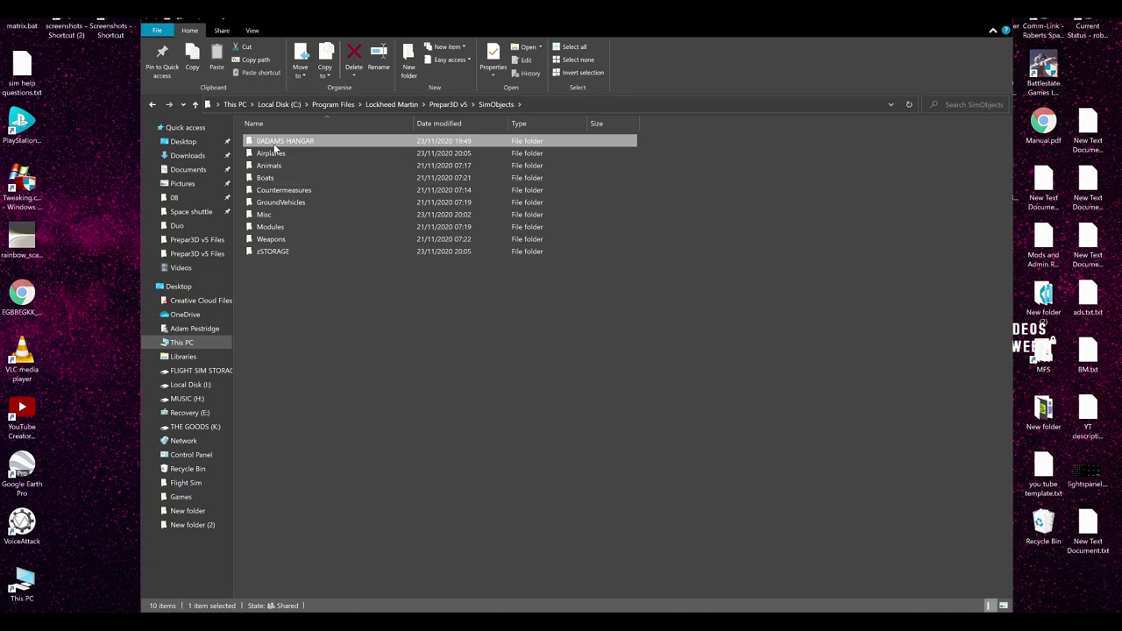
pyautogui.doubleClick(274, 147)
pyautogui.scroll(-20, 730, 442)
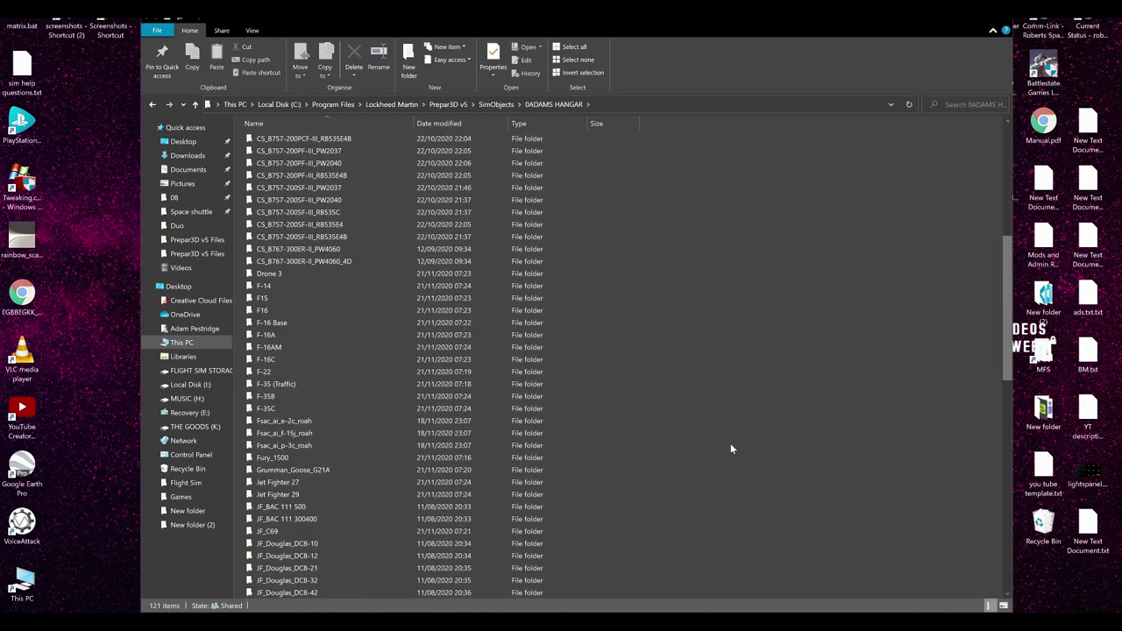
pyautogui.scroll(-7, 727, 450)
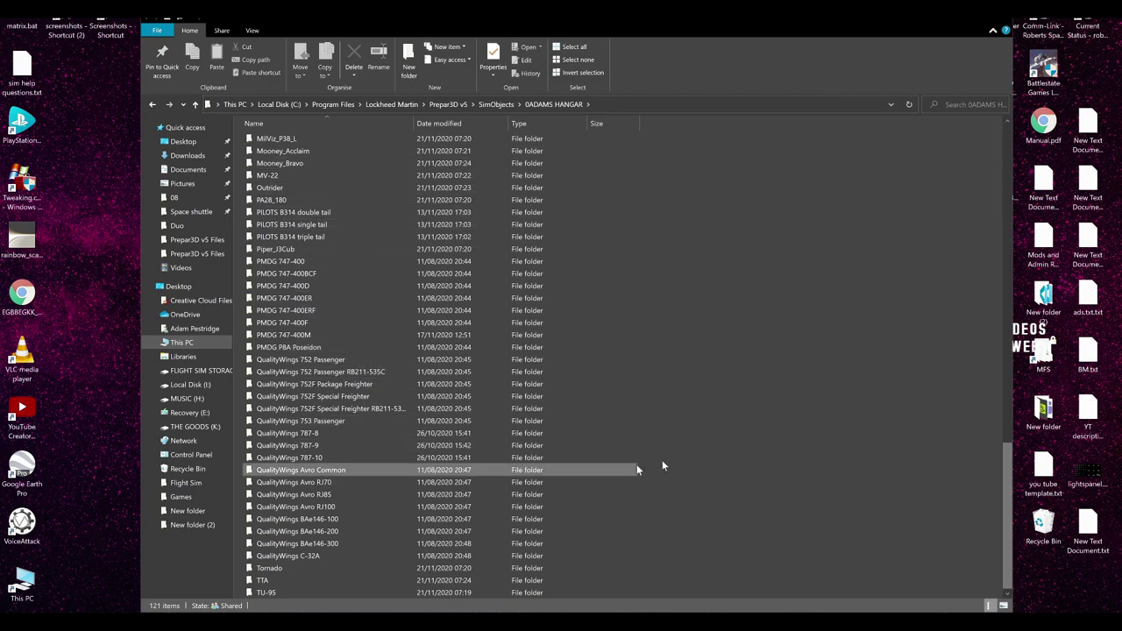
pyautogui.scroll(12, 707, 450)
pyautogui.scroll(11, 702, 456)
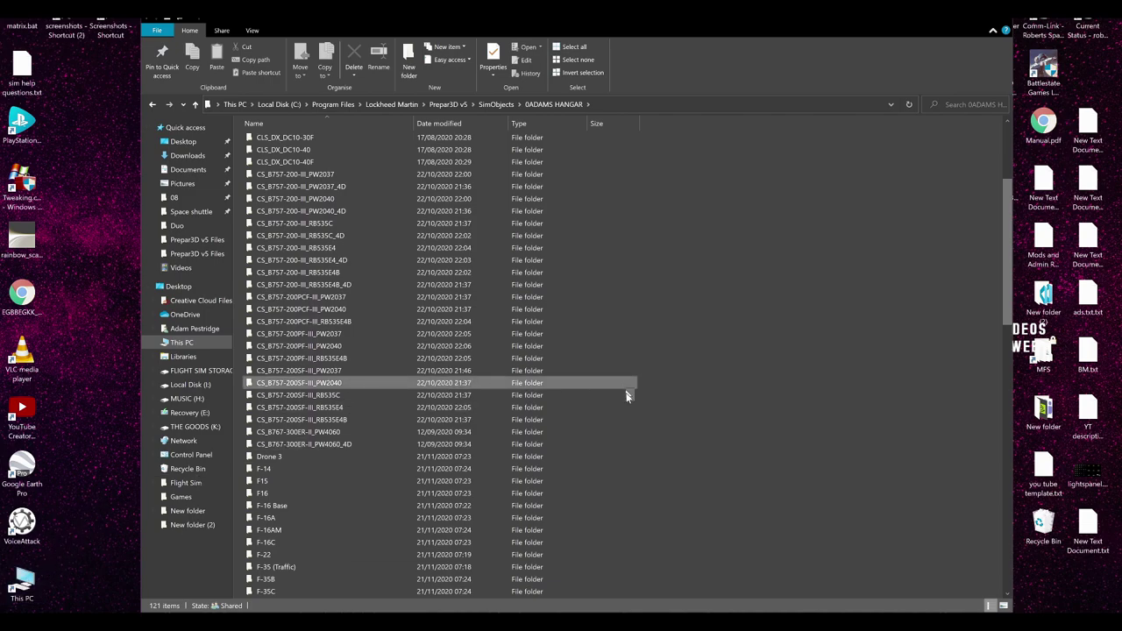
pyautogui.scroll(5, 667, 463)
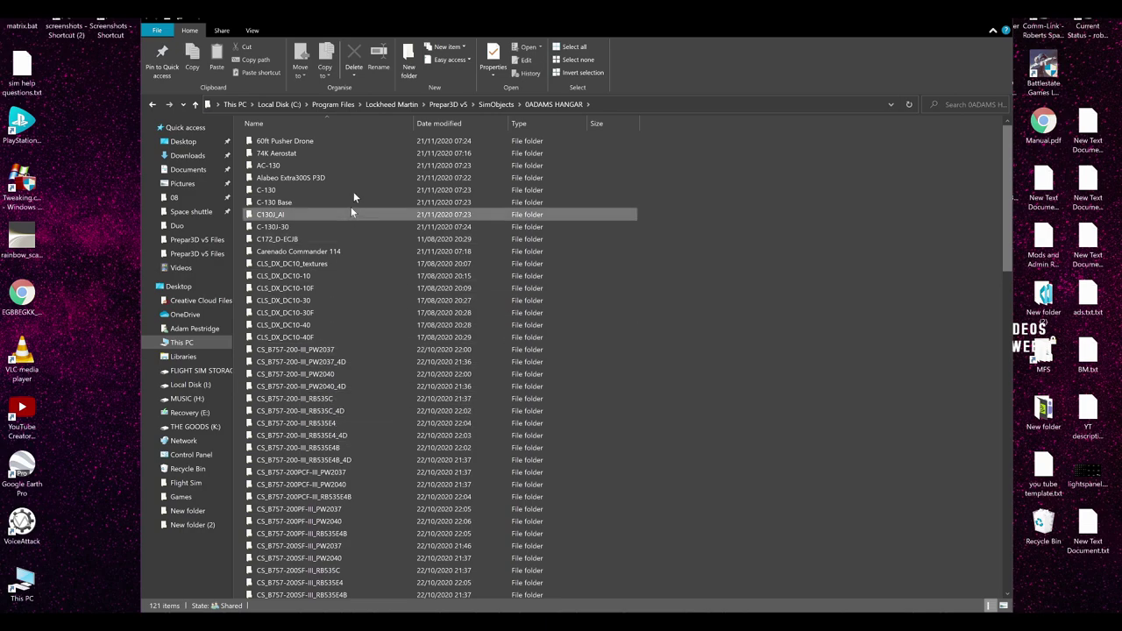
# Go back to SimObjects, open the zSTORAGE folder and point out the Submersible, Rotorcraft and Avatars folders.
pyautogui.click(495, 104)
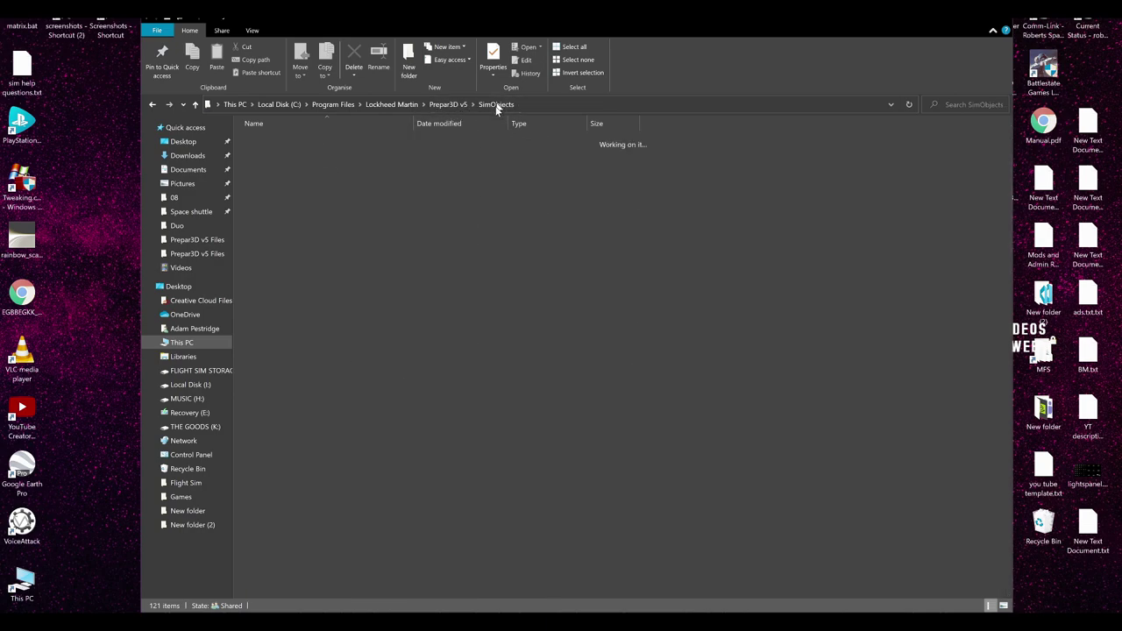
pyautogui.click(293, 255)
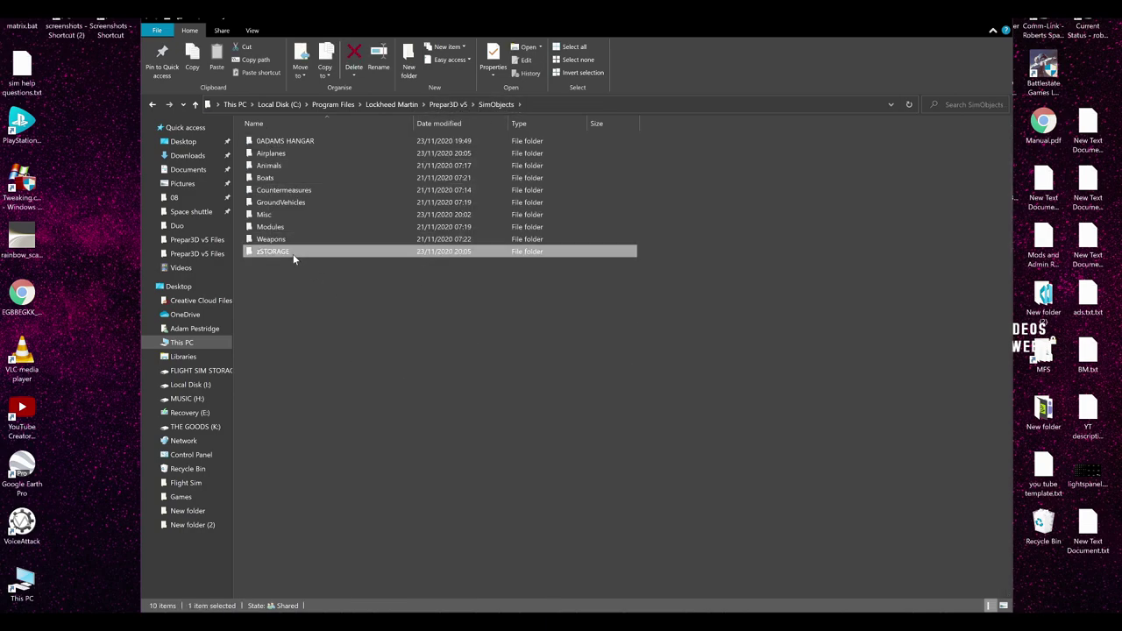
pyautogui.doubleClick(282, 252)
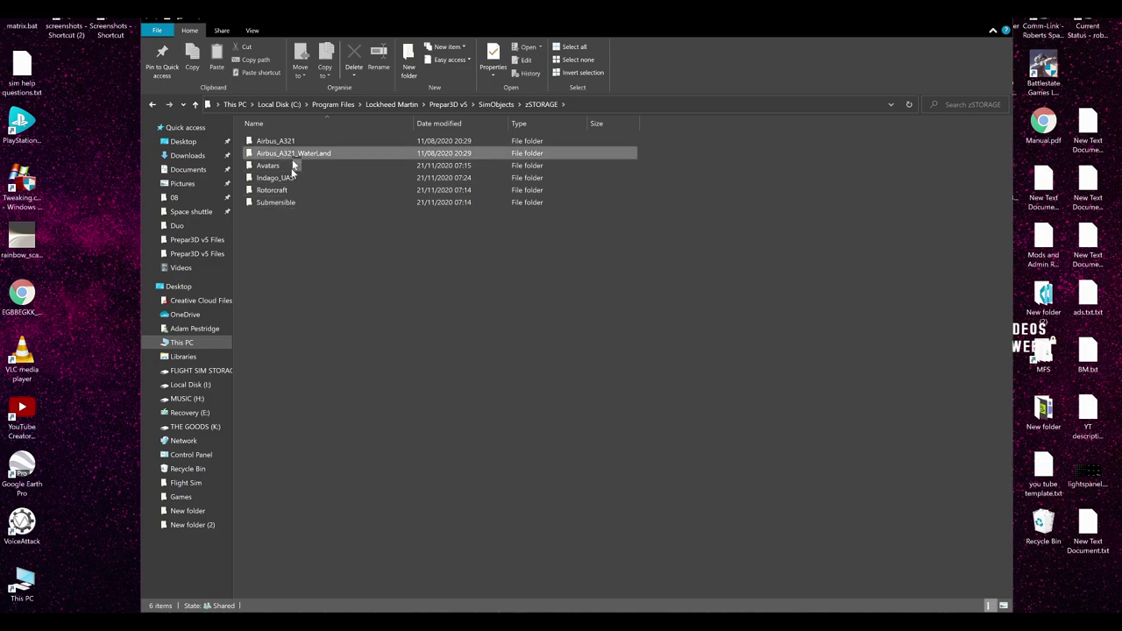
pyautogui.click(290, 203)
pyautogui.click(289, 189)
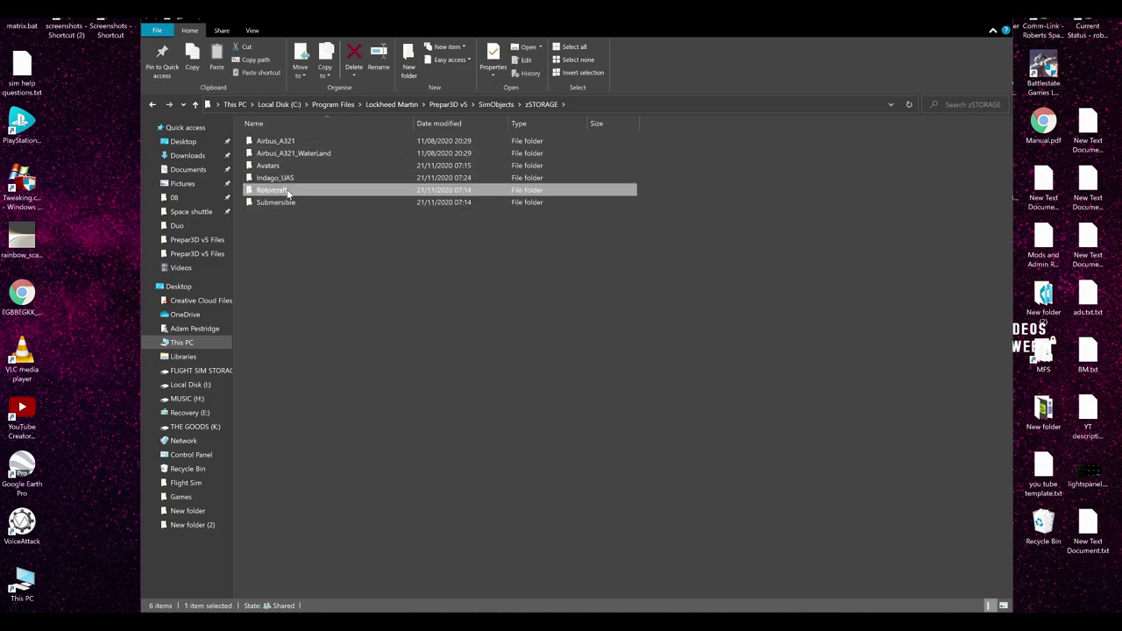
pyautogui.click(298, 166)
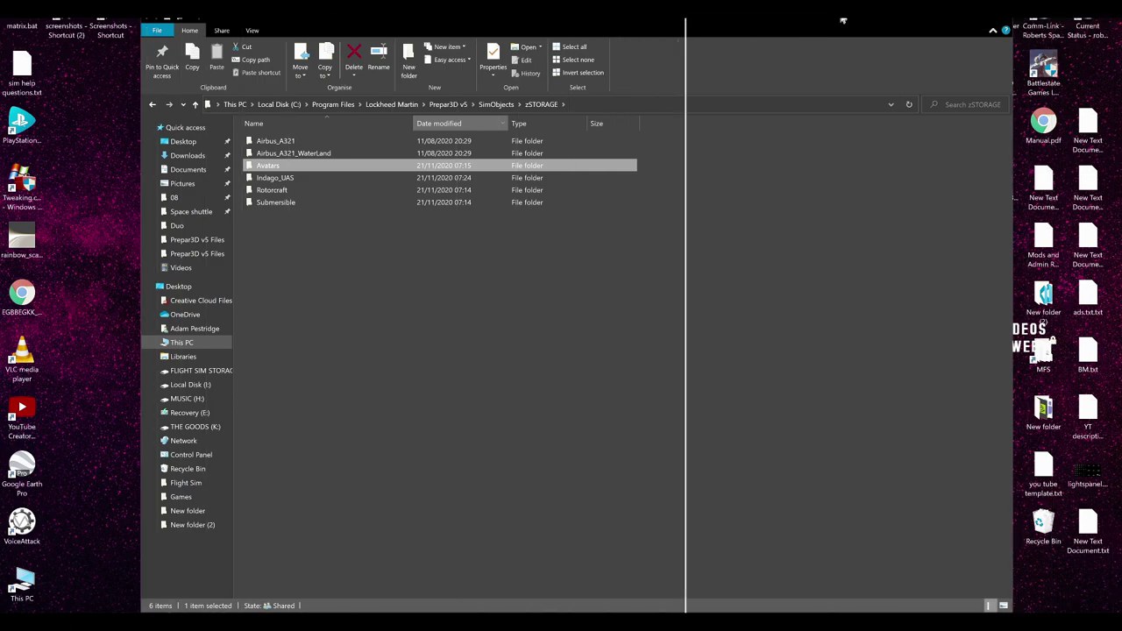
# Move the File Explorer window aside and browse the aircraft in the Prepar3D vehicle list.
pyautogui.moveTo(360, 18); pyautogui.dragTo(907, 20)
pyautogui.click(458, 99)
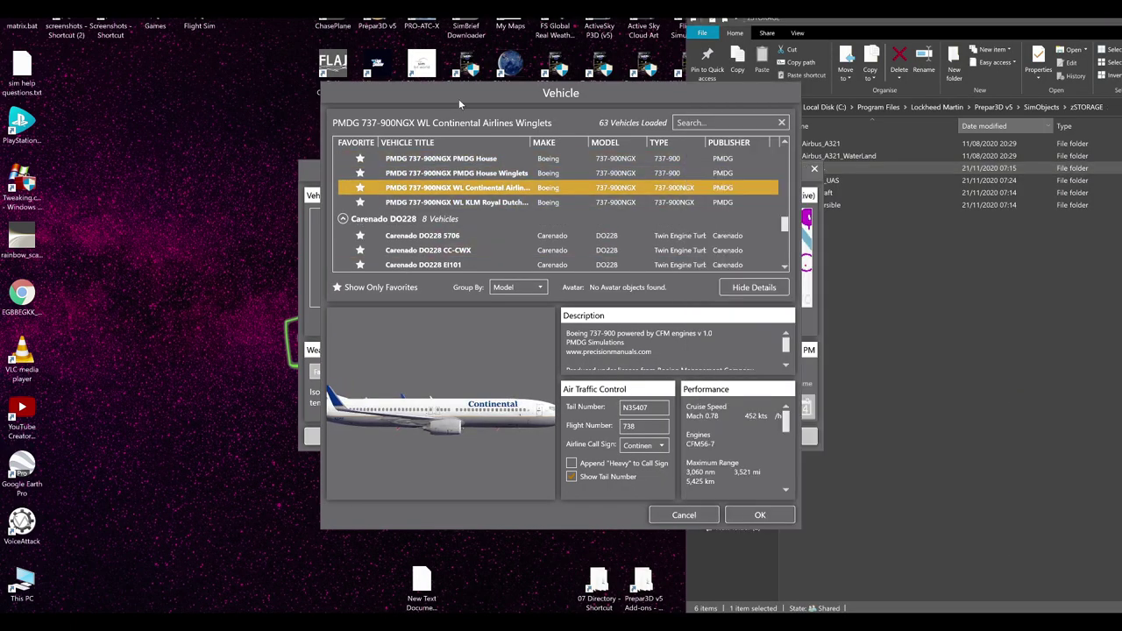
pyautogui.scroll(-2, 639, 237)
pyautogui.scroll(-2, 639, 240)
pyautogui.scroll(6, 627, 202)
pyautogui.scroll(4, 618, 175)
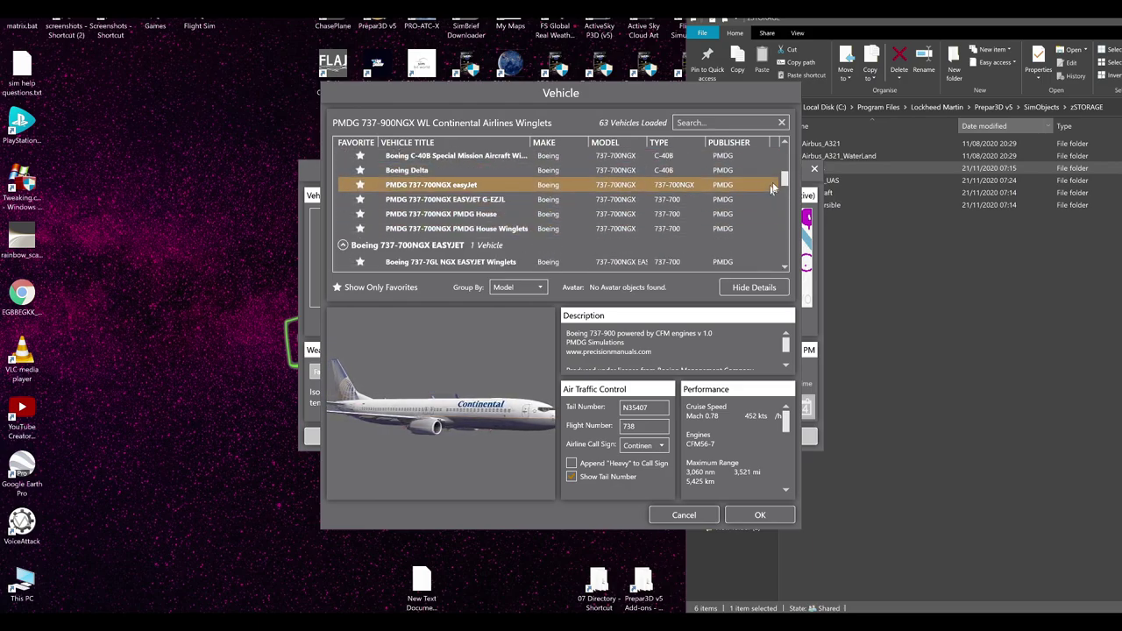
# Search the vehicle list for 737, look through the matching aircraft and leave the vehicle selection without changing the aircraft.
pyautogui.click(750, 124)
pyautogui.write('737')
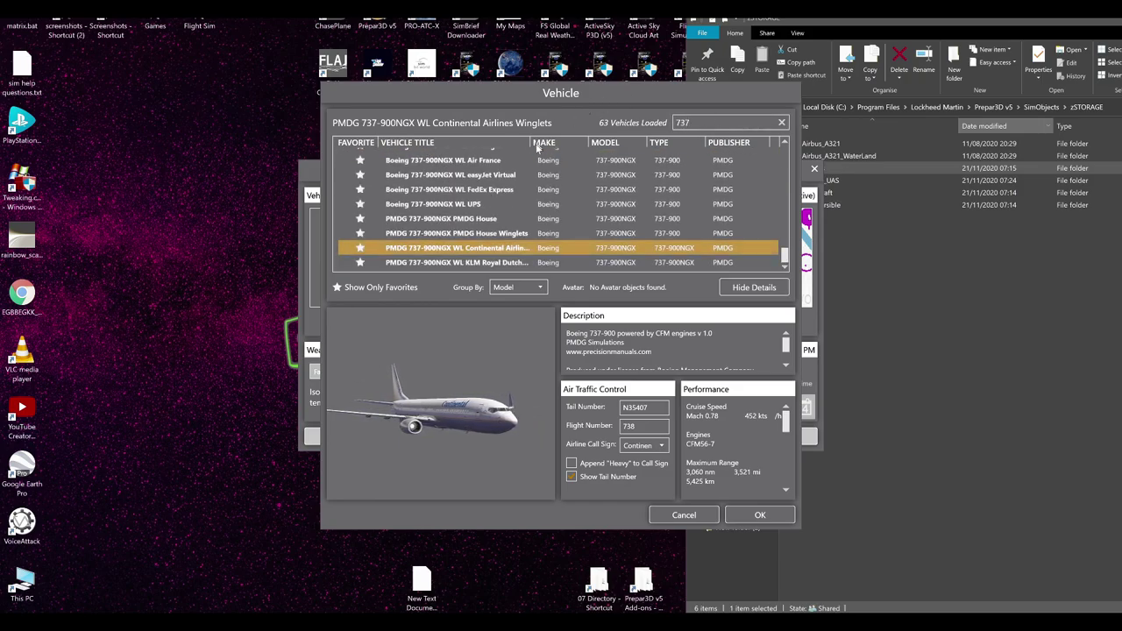
pyautogui.scroll(10, 516, 219)
pyautogui.scroll(-6, 517, 218)
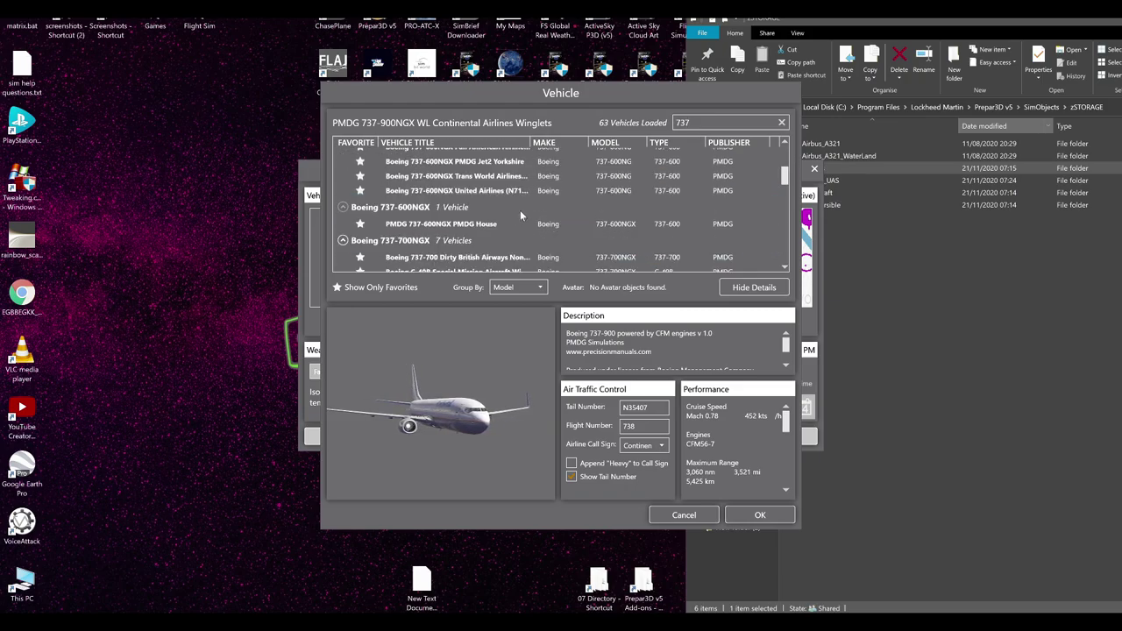
pyautogui.click(680, 515)
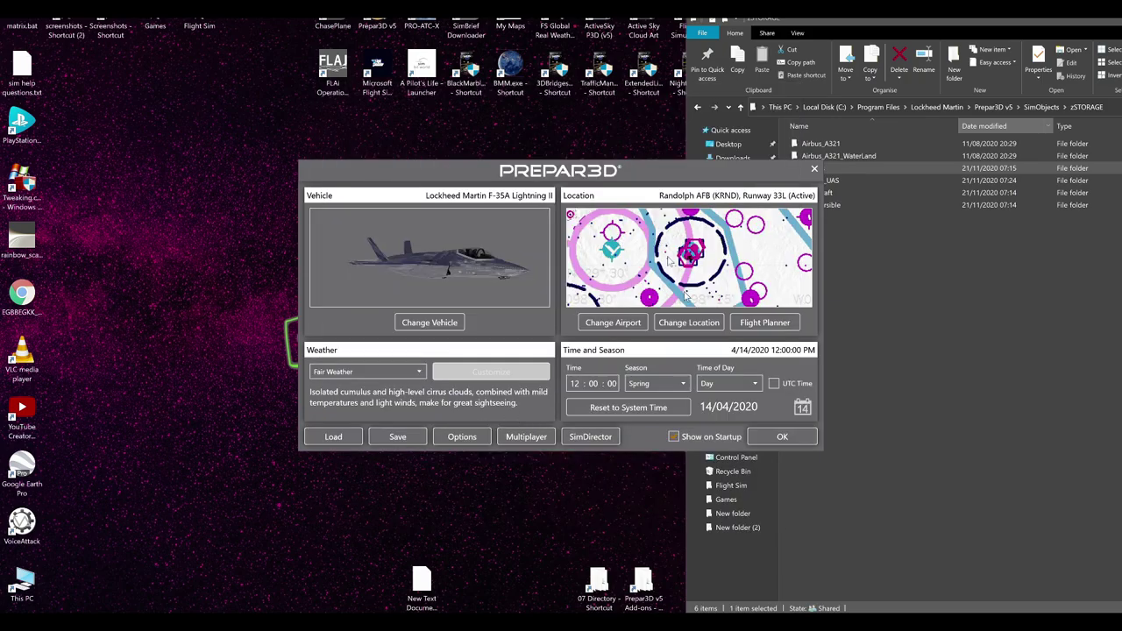
# Exit Prepar3D and move the File Explorer window back to the middle of the desktop.
pyautogui.click(969, 273)
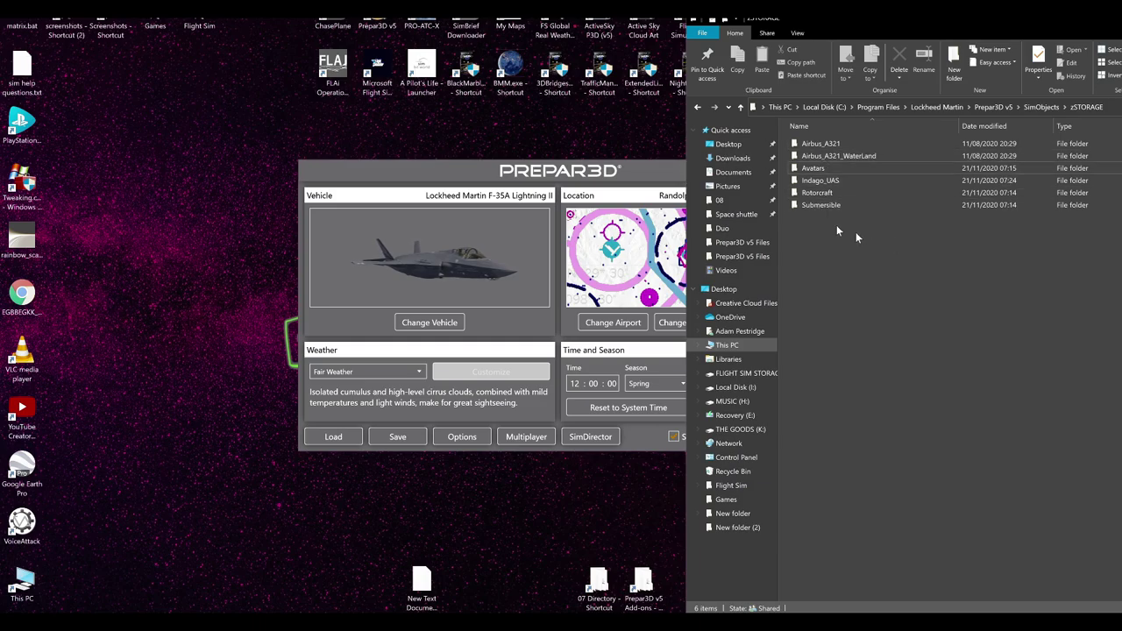
pyautogui.click(652, 168)
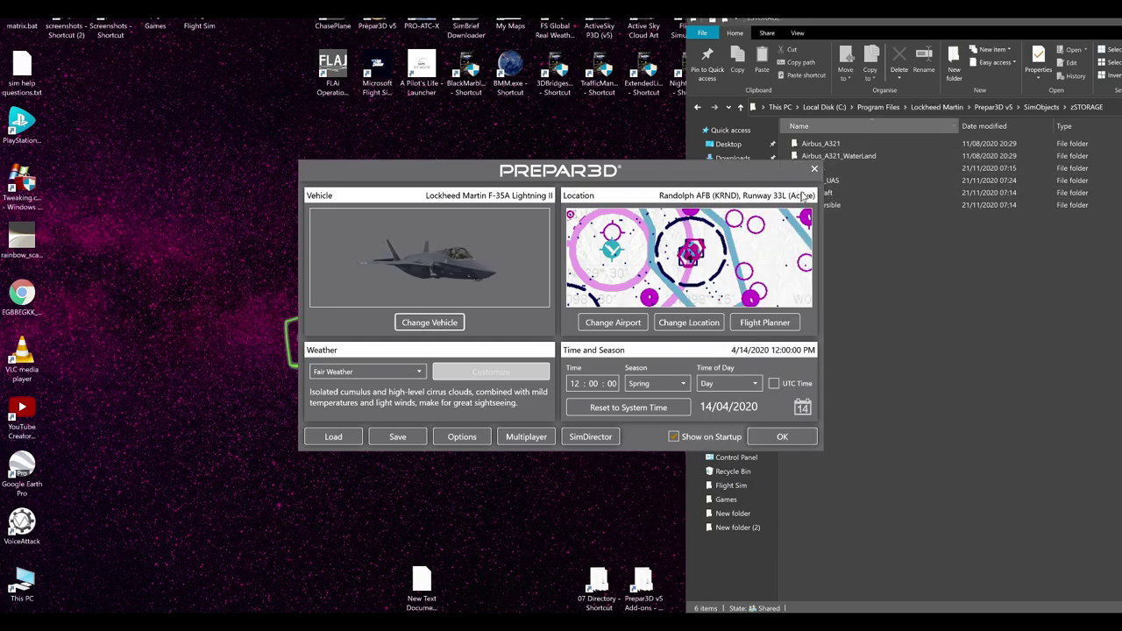
pyautogui.click(814, 168)
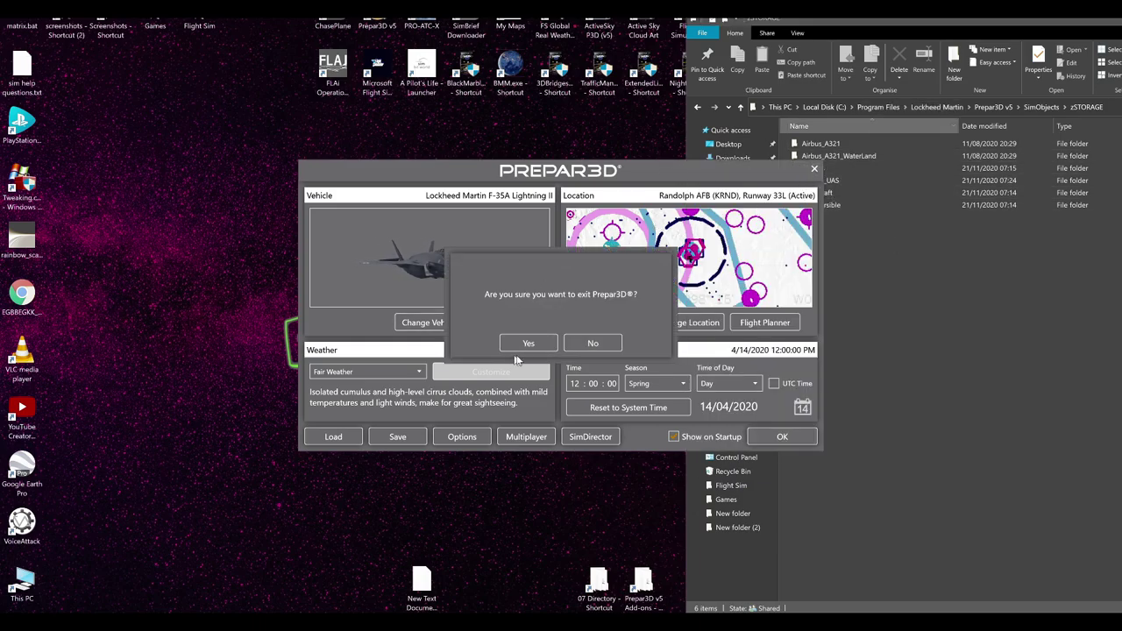
pyautogui.click(527, 343)
pyautogui.moveTo(897, 17); pyautogui.dragTo(351, 25)
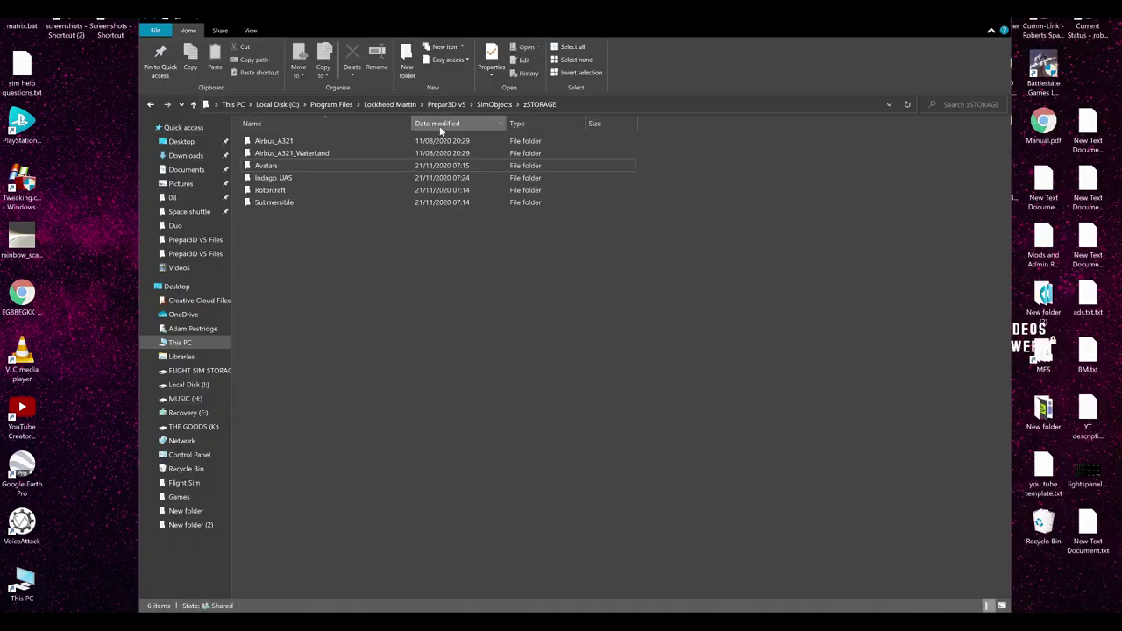
# Go up to SimObjects, point out the Airplanes folder and look inside the custom hangar folder before returning to SimObjects.
pyautogui.click(500, 104)
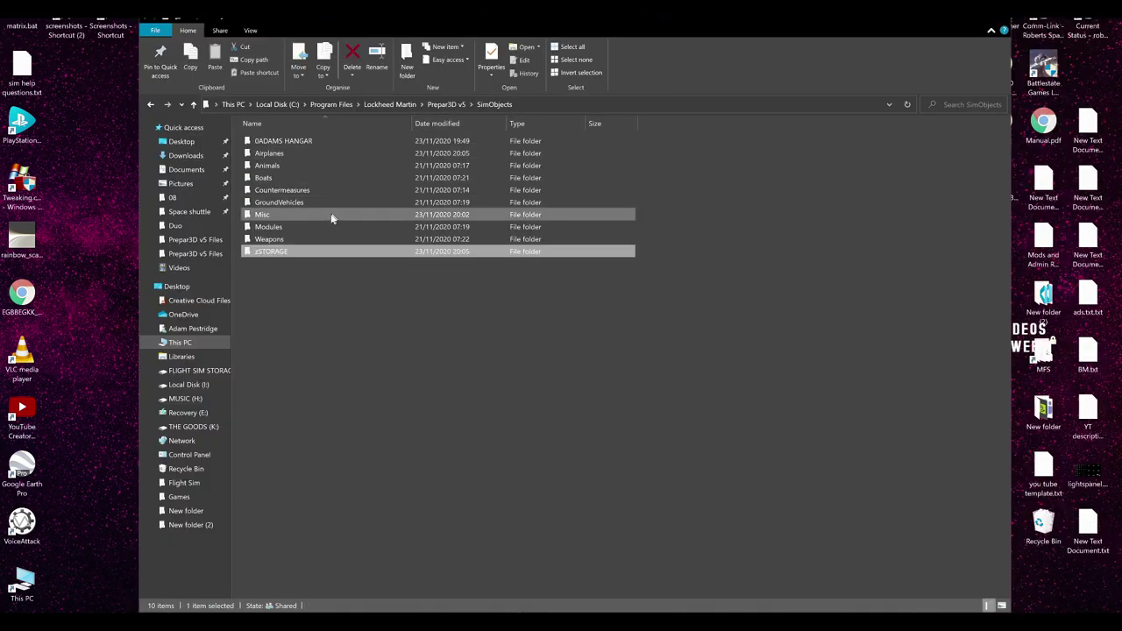
pyautogui.click(281, 158)
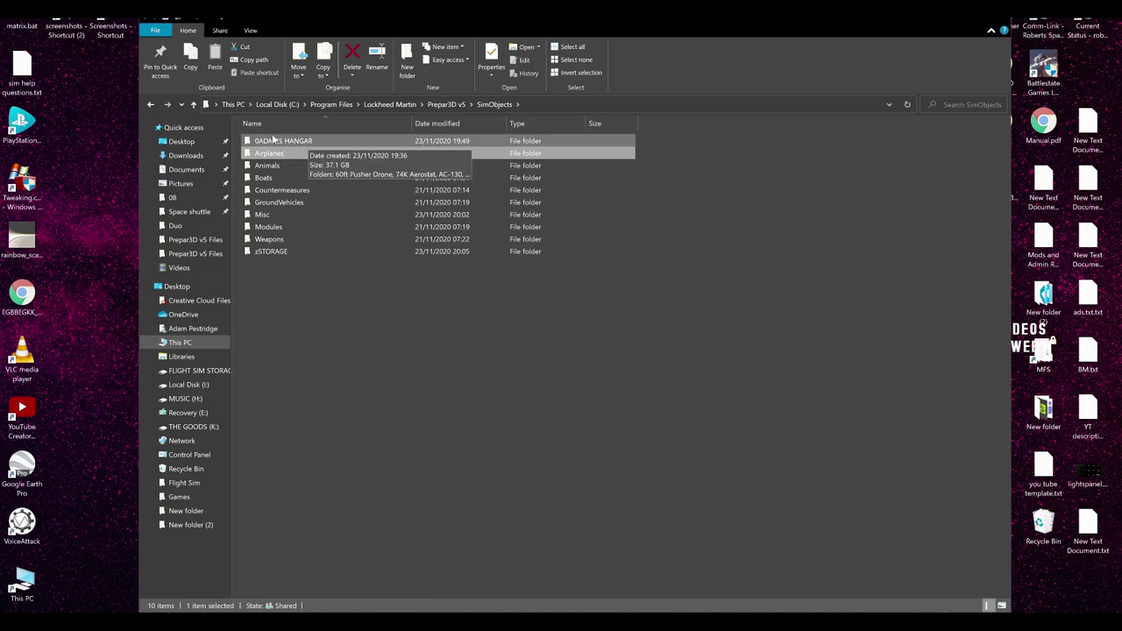
pyautogui.doubleClick(273, 138)
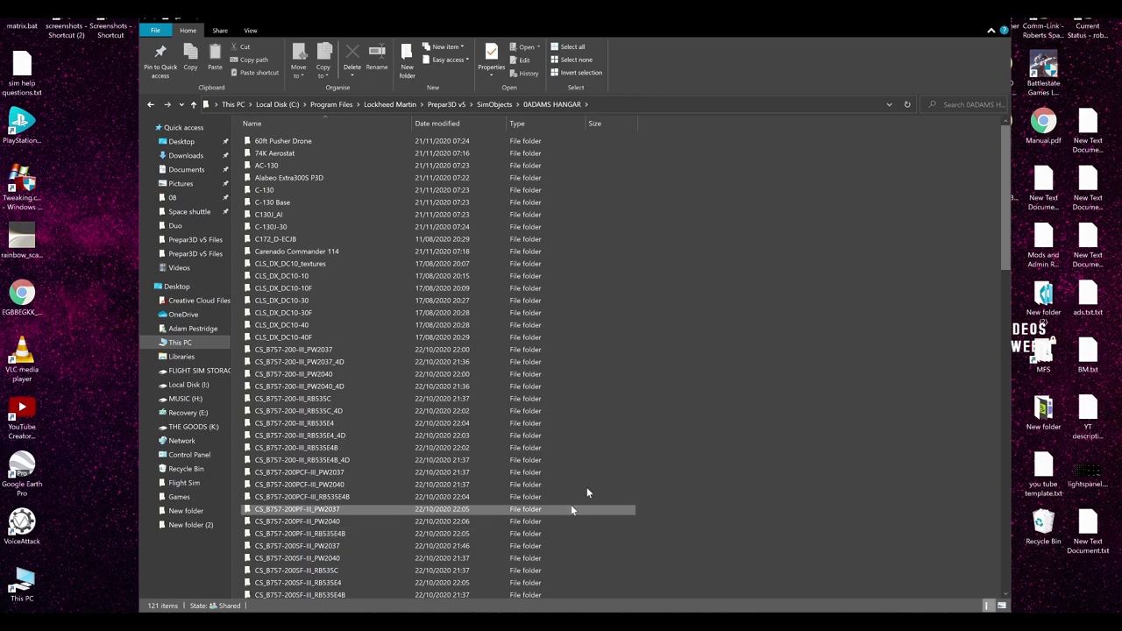
pyautogui.click(493, 105)
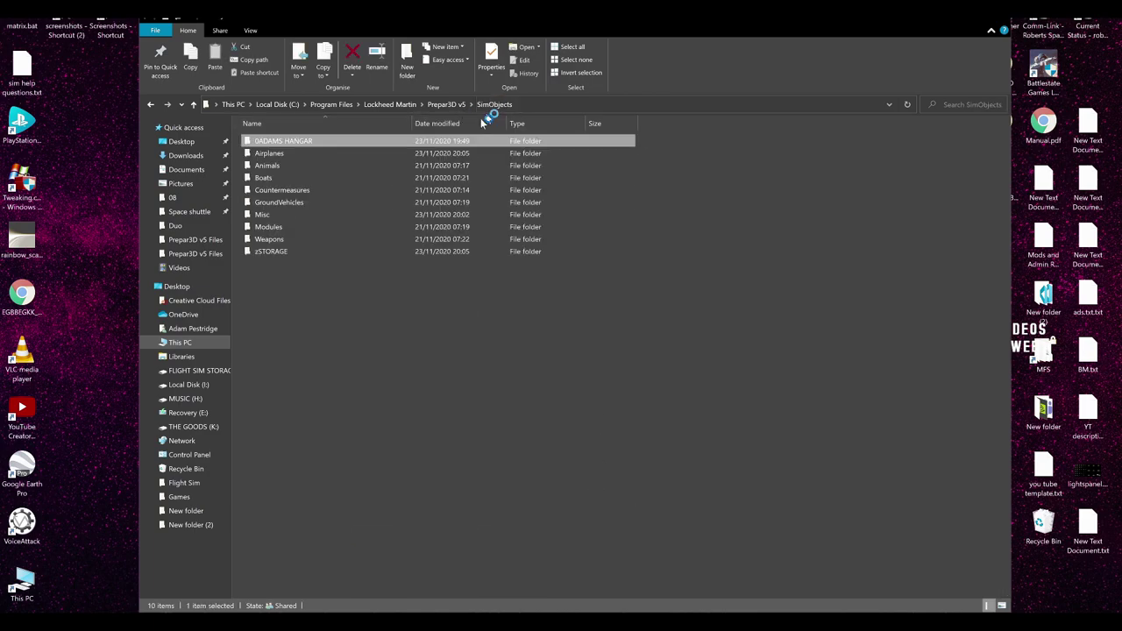
# Open the Airplanes folder and highlight the AI aircraft folders from AI_Hawaii_atr_72_210 to AI_Hawaiian_atr_42_300x.
pyautogui.doubleClick(298, 152)
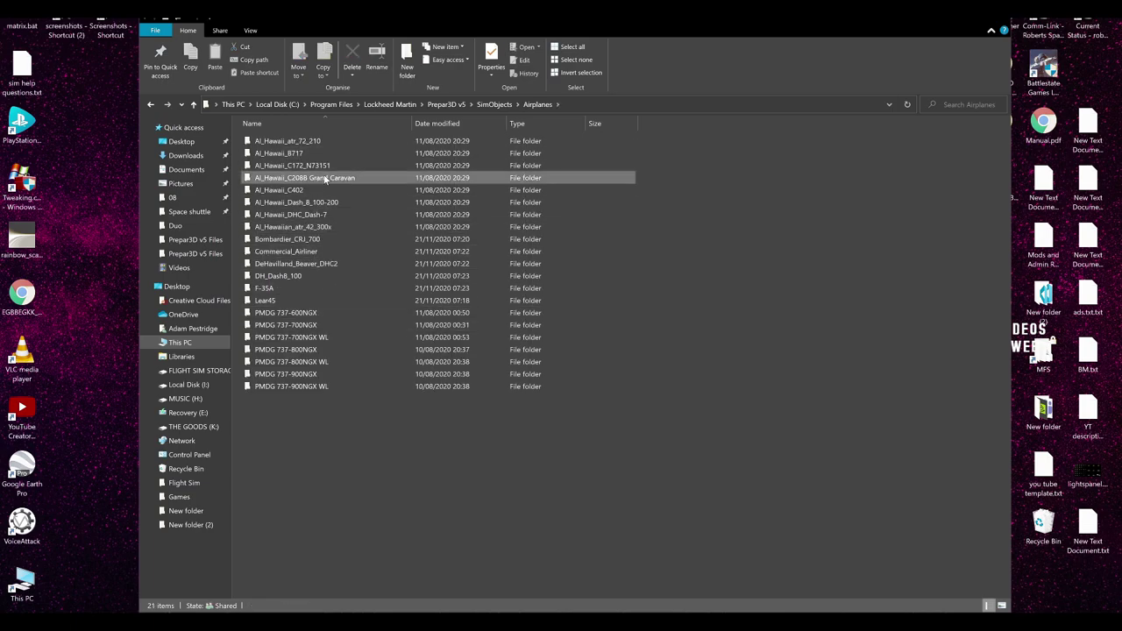
pyautogui.click(341, 144)
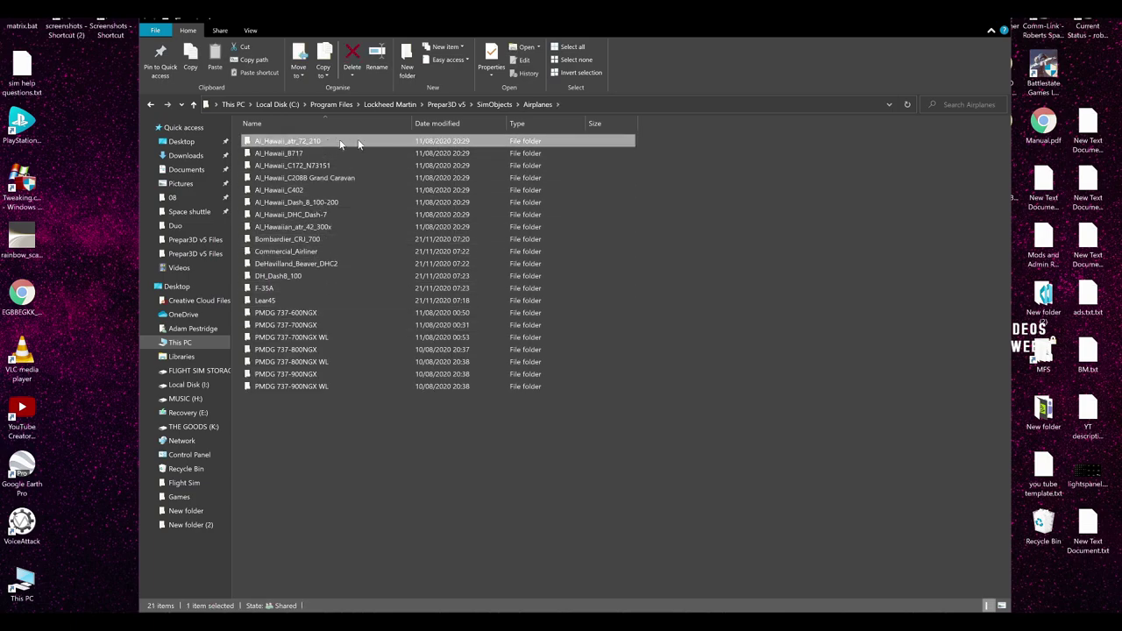
pyautogui.moveTo(676, 141); pyautogui.dragTo(514, 230)
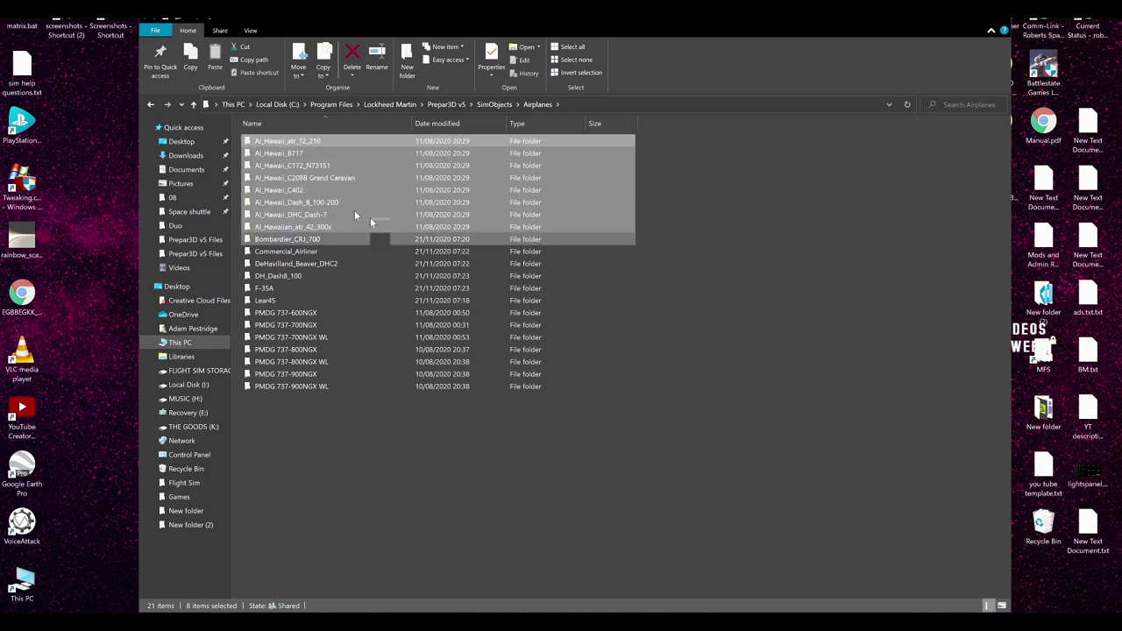
# Return to SimObjects, open zSTORAGE and point out the Avatars, Rotorcraft and Submersible folders.
pyautogui.click(486, 106)
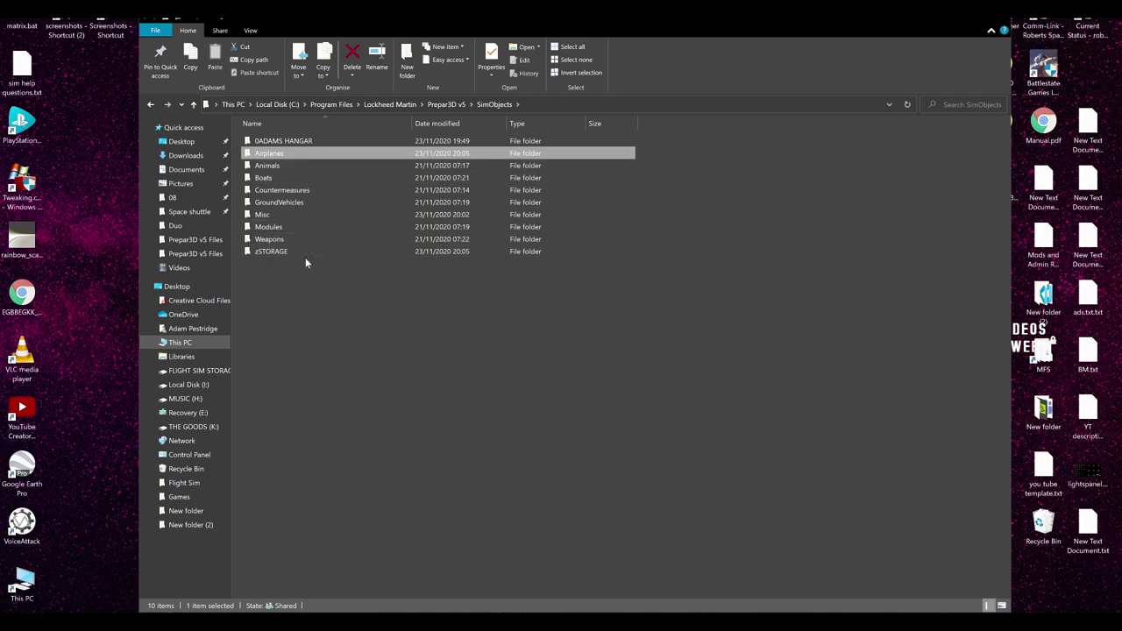
pyautogui.doubleClick(307, 251)
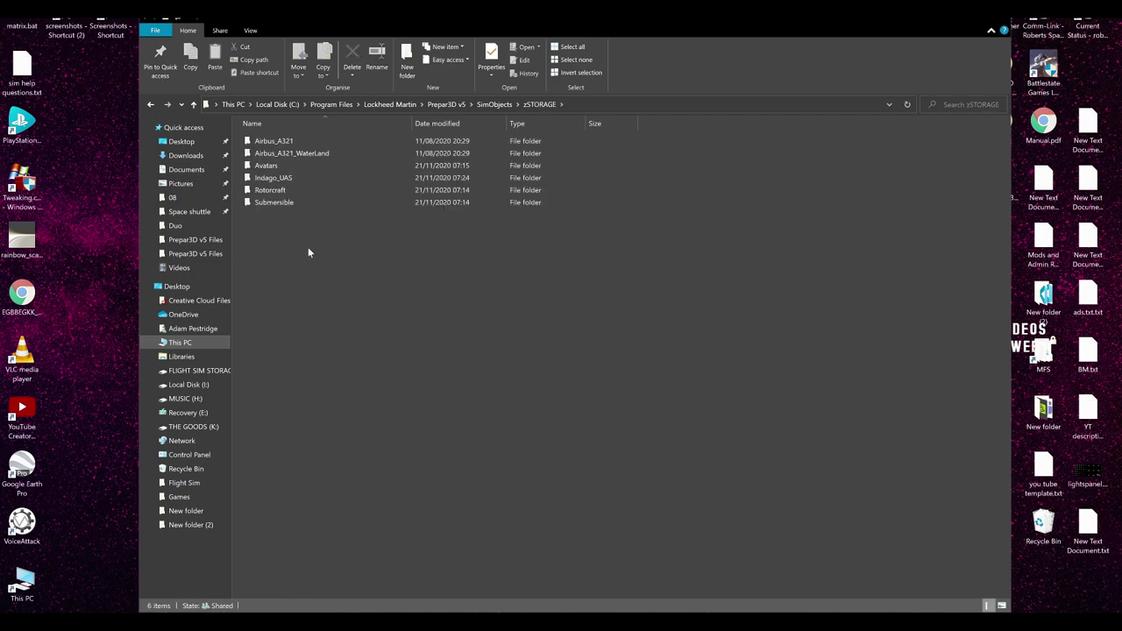
pyautogui.click(268, 165)
pyautogui.click(269, 190)
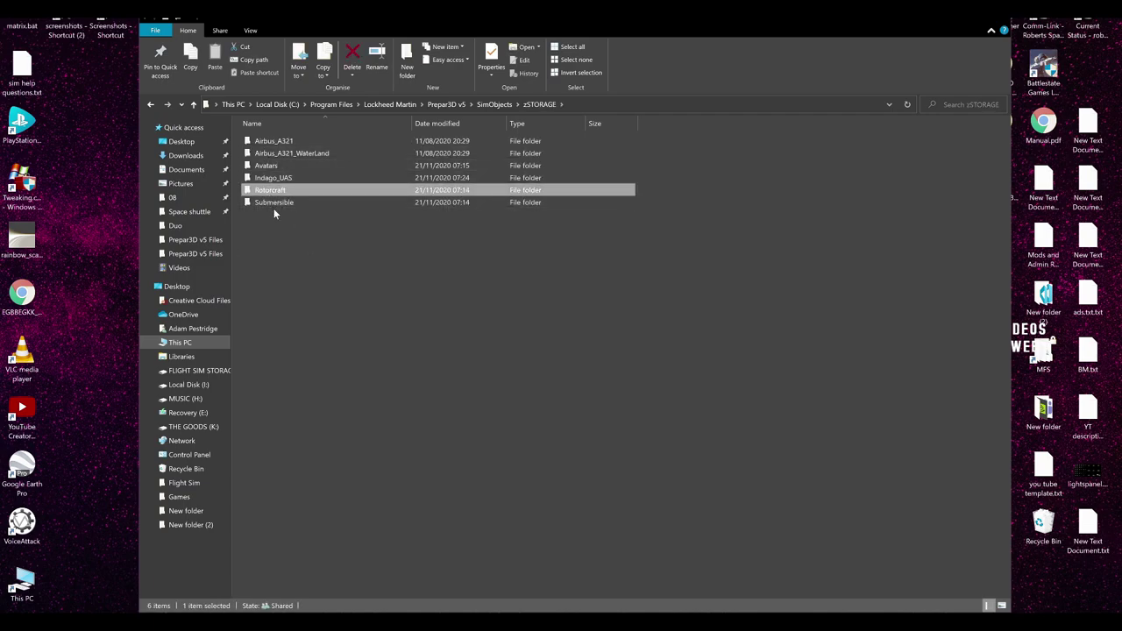
pyautogui.click(274, 203)
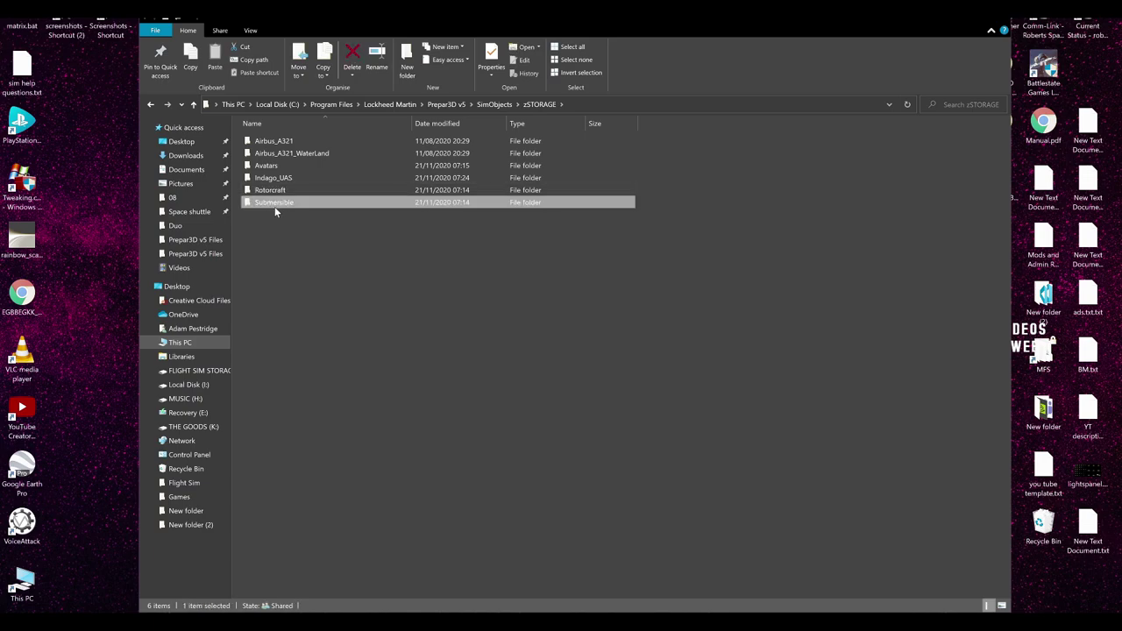
# Go back to SimObjects, reopen zSTORAGE and highlight the Indago_UAS folder.
pyautogui.click(482, 106)
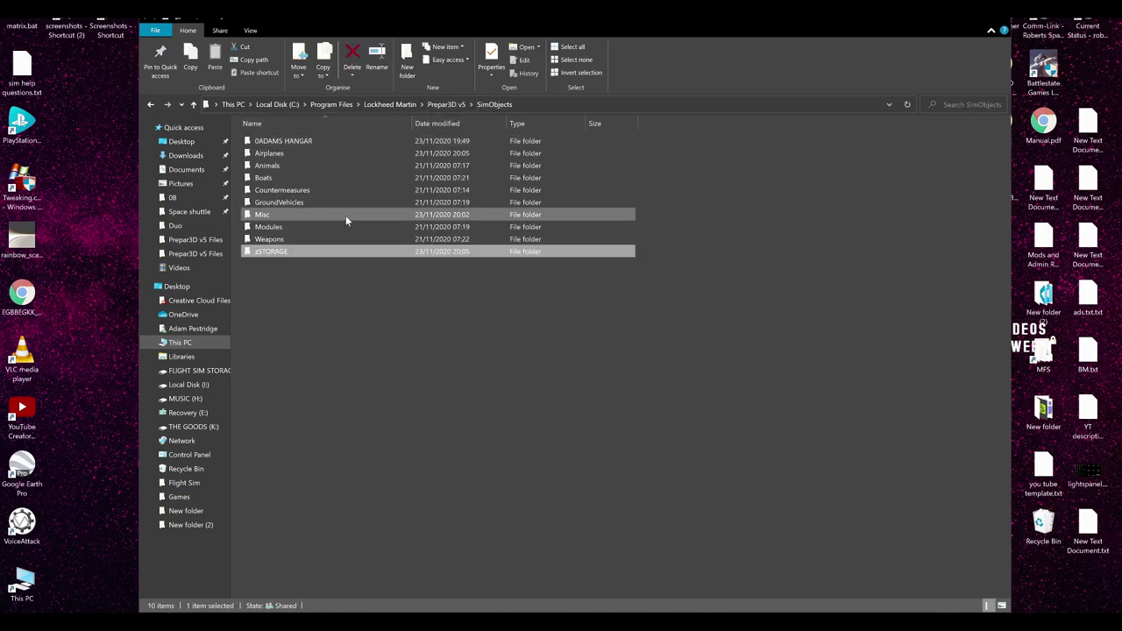
pyautogui.doubleClick(279, 252)
pyautogui.click(272, 178)
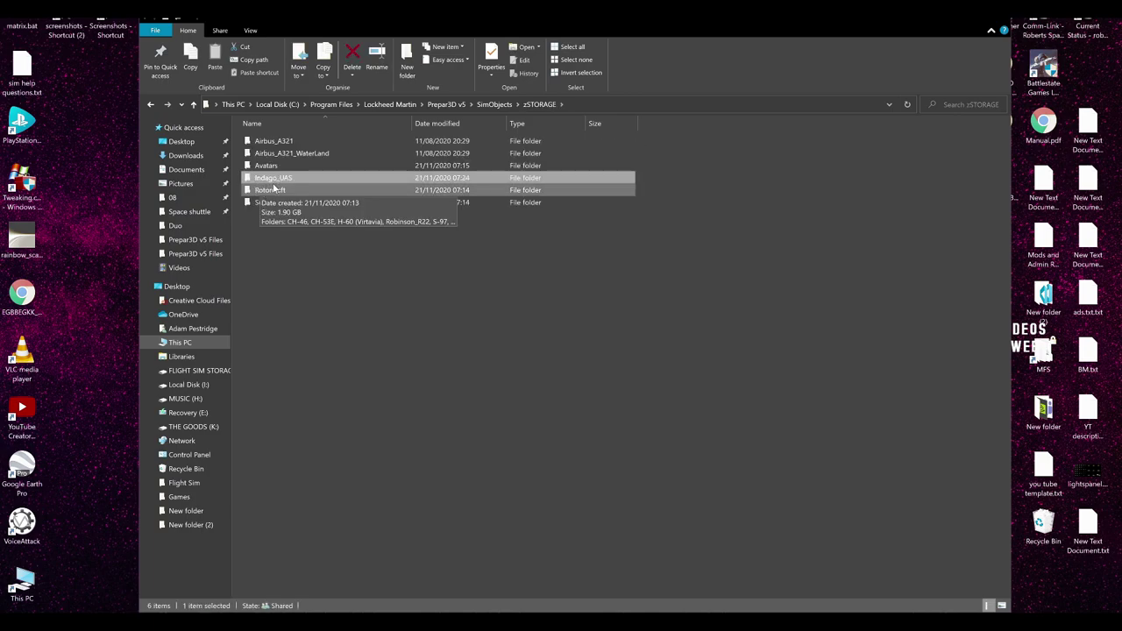
# Point out the Misc folder in SimObjects and view the contents of the custom hangar folder again.
pyautogui.click(504, 106)
pyautogui.click(253, 214)
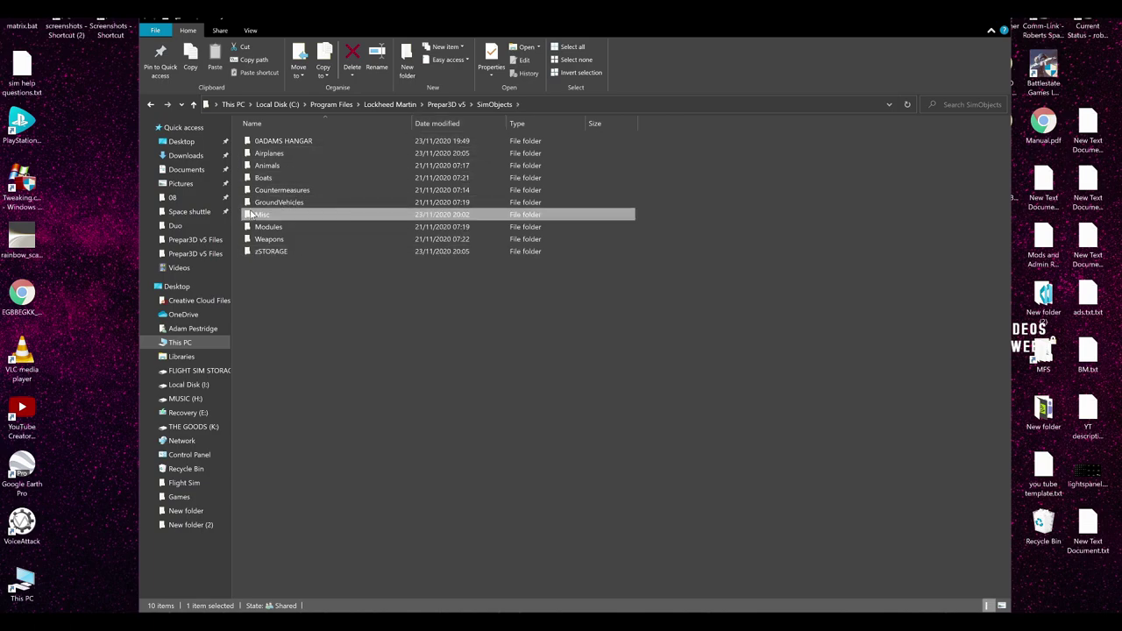
pyautogui.doubleClick(296, 140)
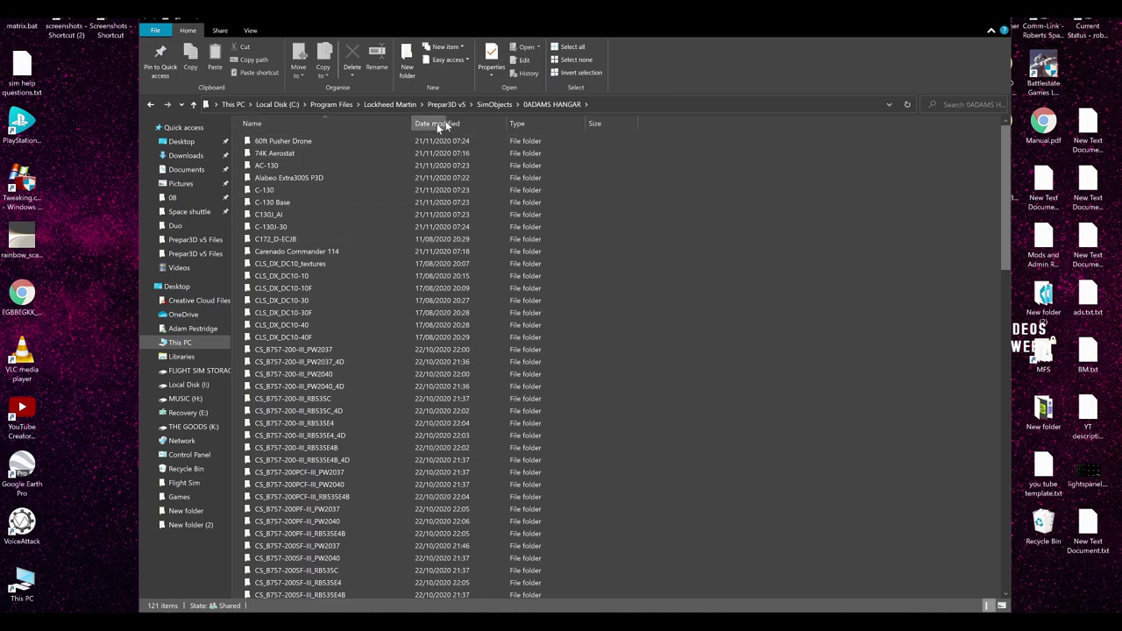
pyautogui.click(492, 108)
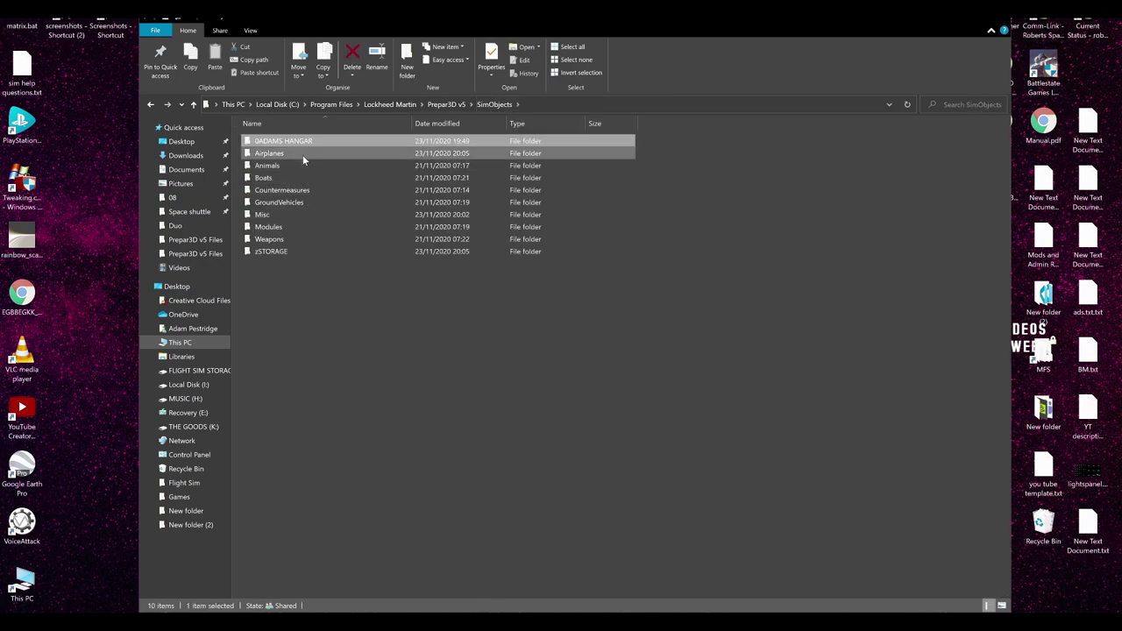
# Open the Airplanes folder from SimObjects and point out the F-35A folder.
pyautogui.click(304, 158)
pyautogui.doubleClick(305, 156)
pyautogui.click(315, 292)
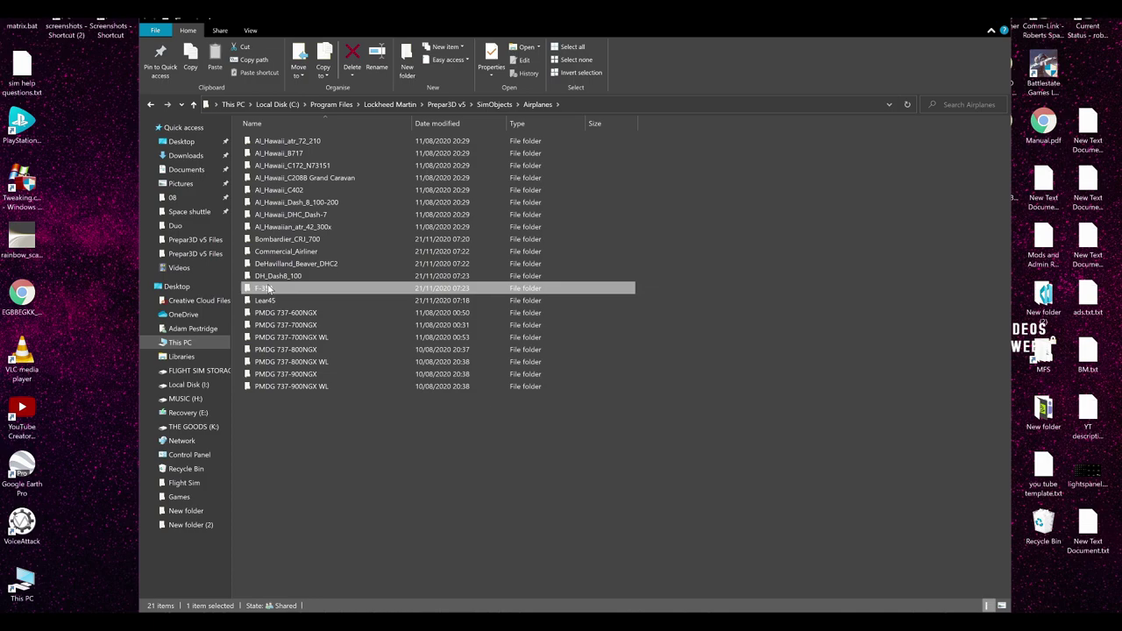
pyautogui.moveTo(249, 295)
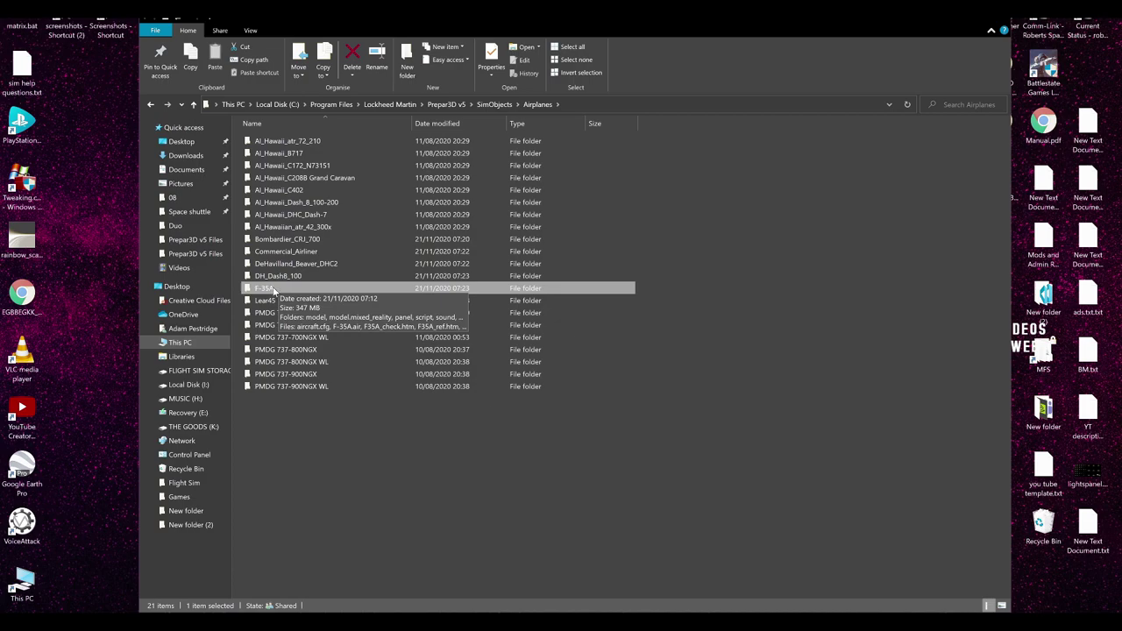
# Return to SimObjects and move the File Explorer window aside to clear the desktop.
pyautogui.press('BackSpace')
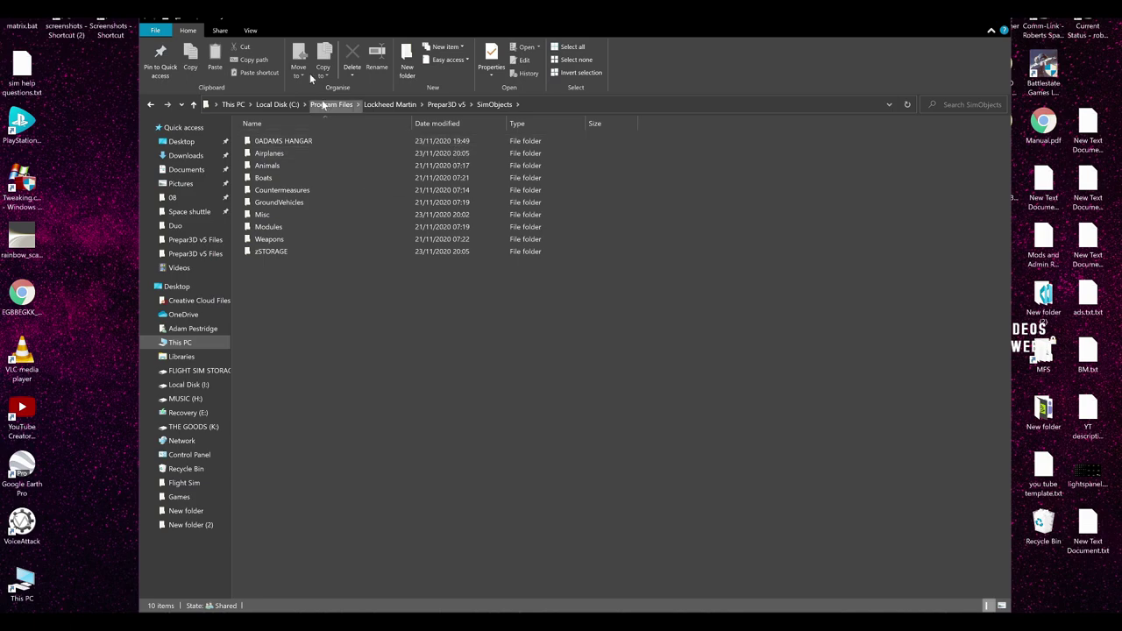
pyautogui.moveTo(283, 27); pyautogui.dragTo(975, 47)
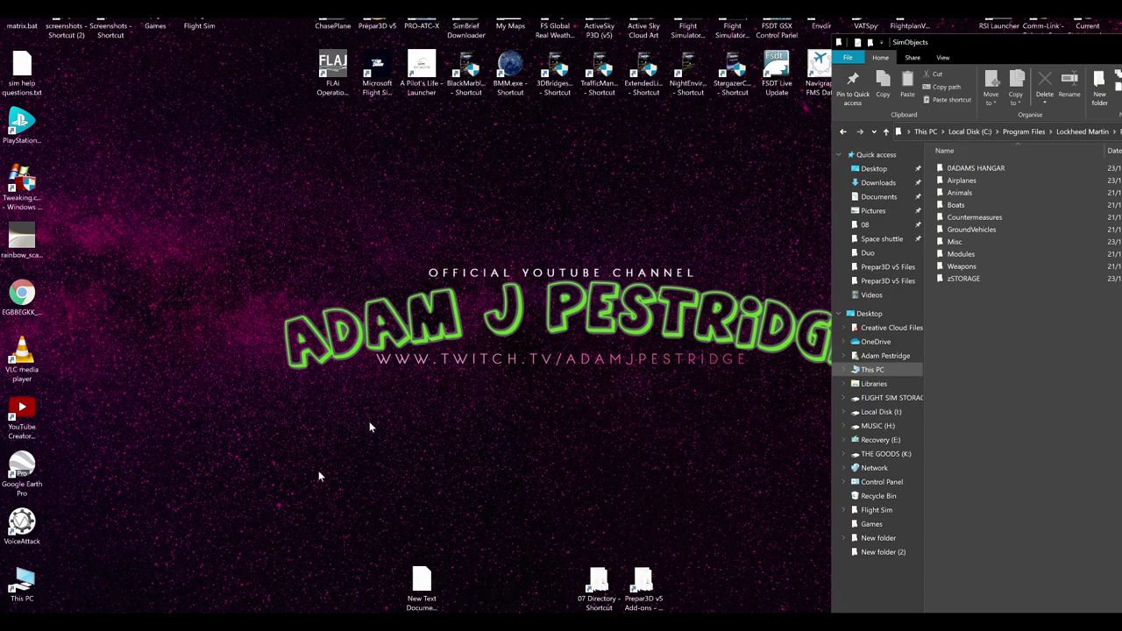